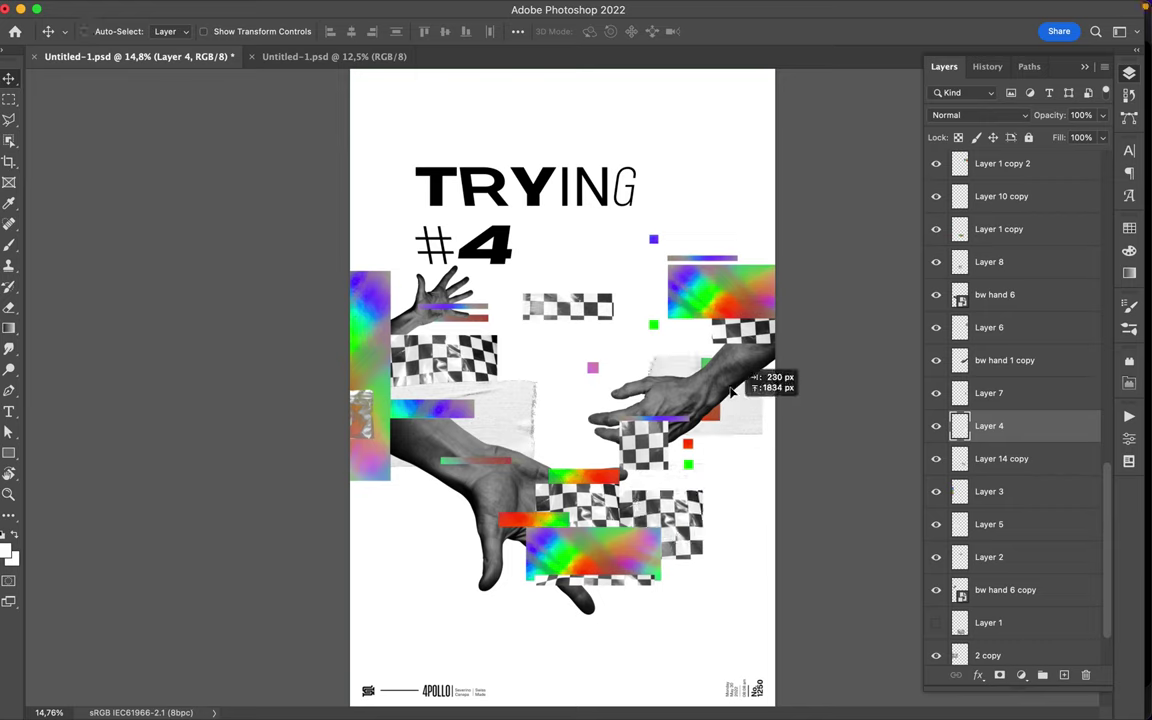
# Step: Push checker pieces to the left edge and stack Layer 14 copy just under Layer 9 copy
pyautogui.moveTo(560, 500); pyautogui.dragTo(310, 228)
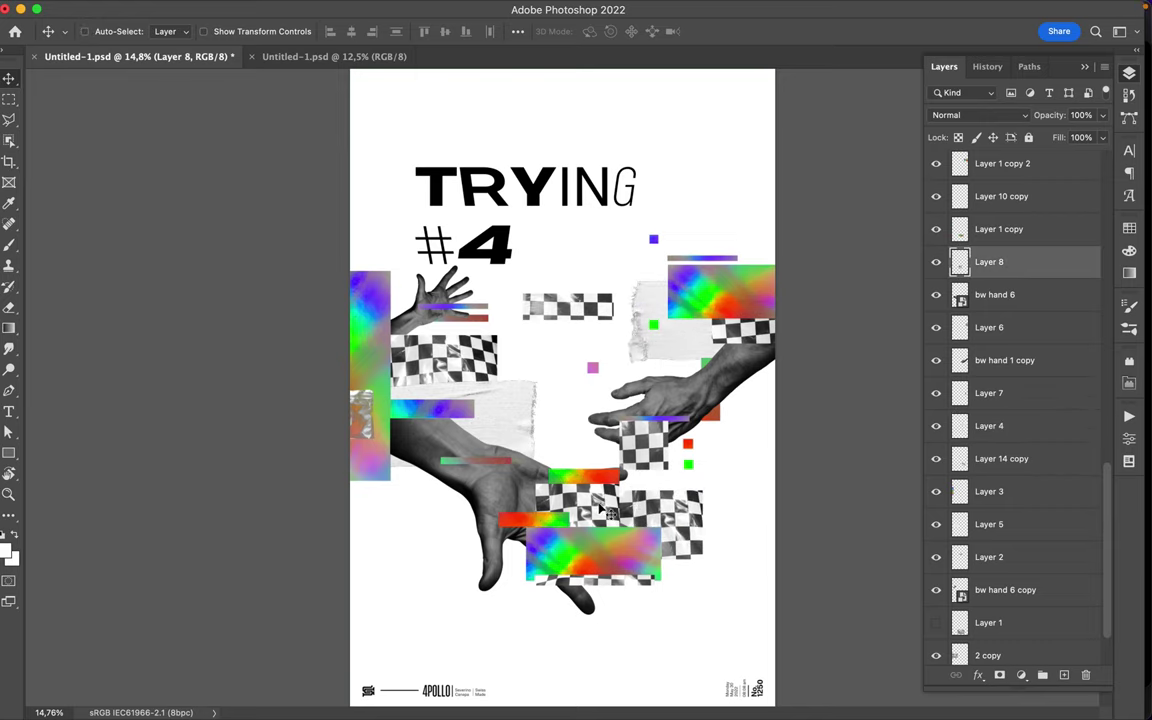
pyautogui.click(683, 515)
pyautogui.moveTo(1001, 458)
pyautogui.mouseDown()
pyautogui.moveTo(1000, 214)
pyautogui.moveTo(1018, 173)
pyautogui.moveTo(1018, 186)
pyautogui.mouseUp()
pyautogui.moveTo(745, 261); pyautogui.dragTo(768, 262)
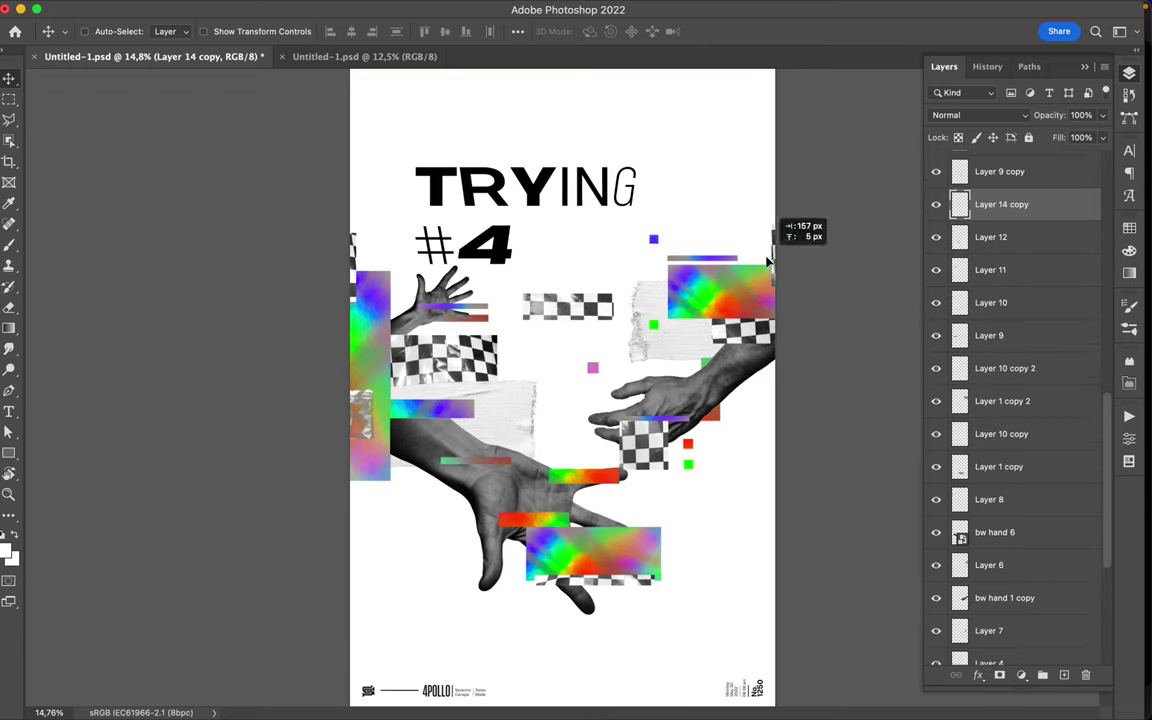
pyautogui.moveTo(420, 300); pyautogui.dragTo(390, 295)
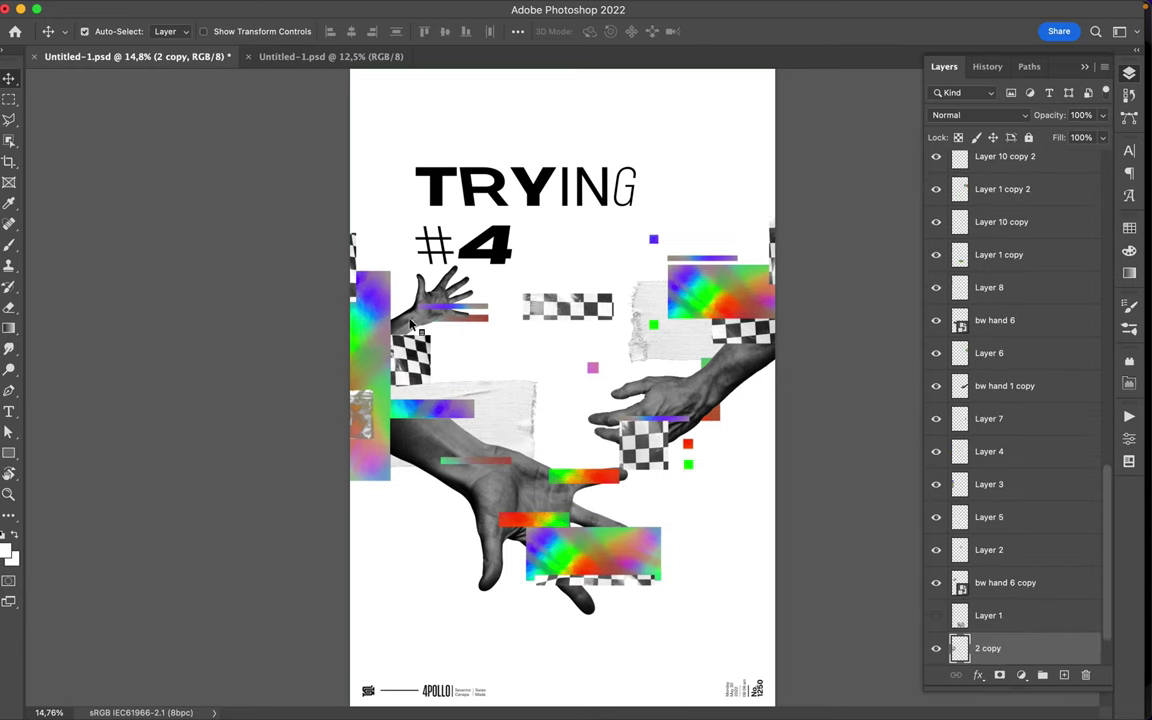
# Step: Send bw hand 6 copy down the stack and lower the colour strips under the upper-left hand
pyautogui.hotkey('alt', ']')
pyautogui.scroll(-2, 1010, 480)
pyautogui.hotkey('ctrl', '[')
pyautogui.hotkey('ctrl', '[')
pyautogui.hotkey('ctrl', '[')
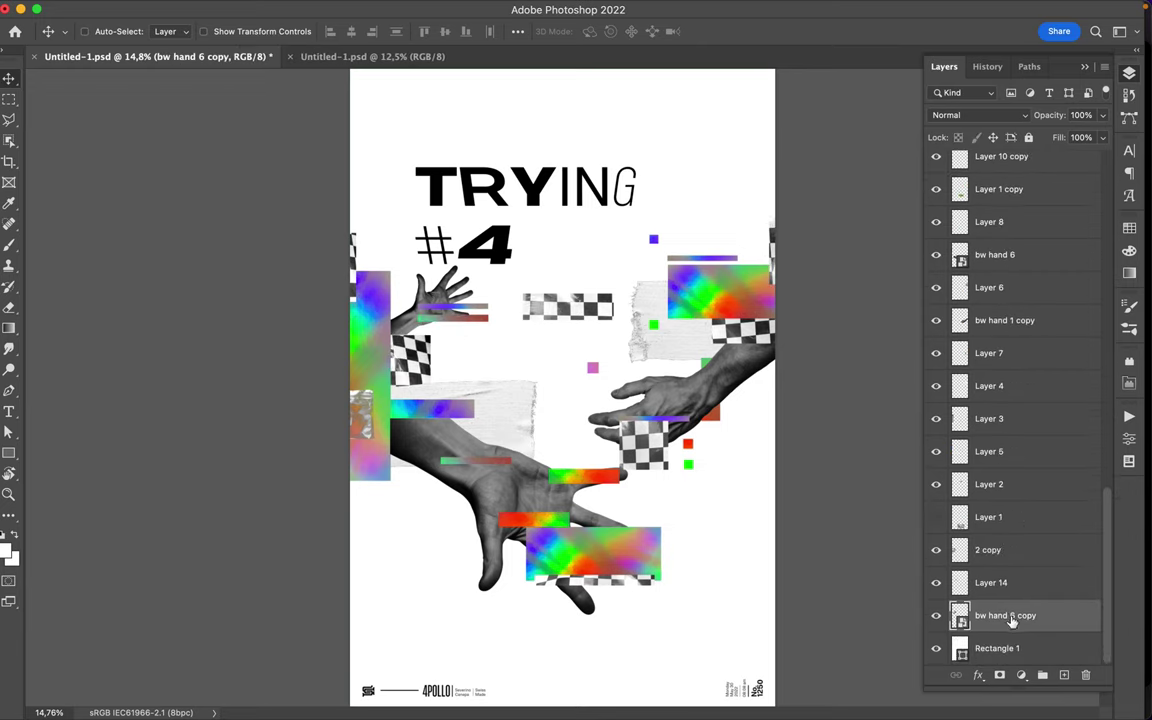
pyautogui.click(990, 582)
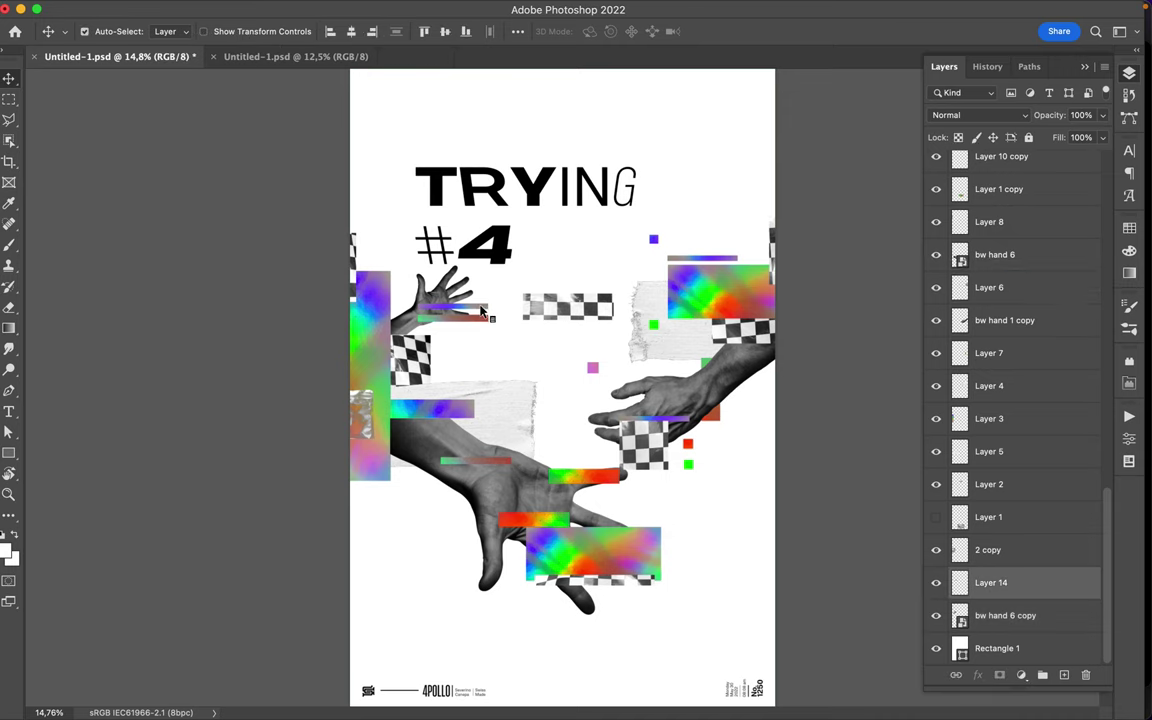
pyautogui.moveTo(481, 313); pyautogui.dragTo(466, 343)
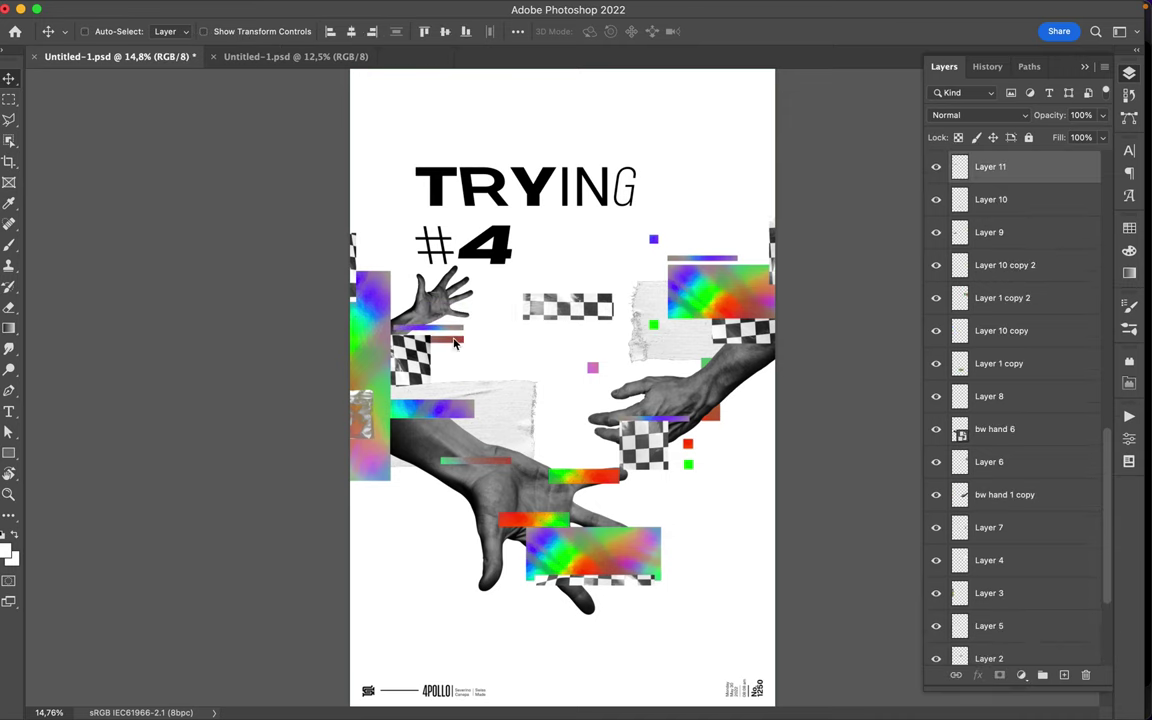
pyautogui.scroll(10, 453, 343)
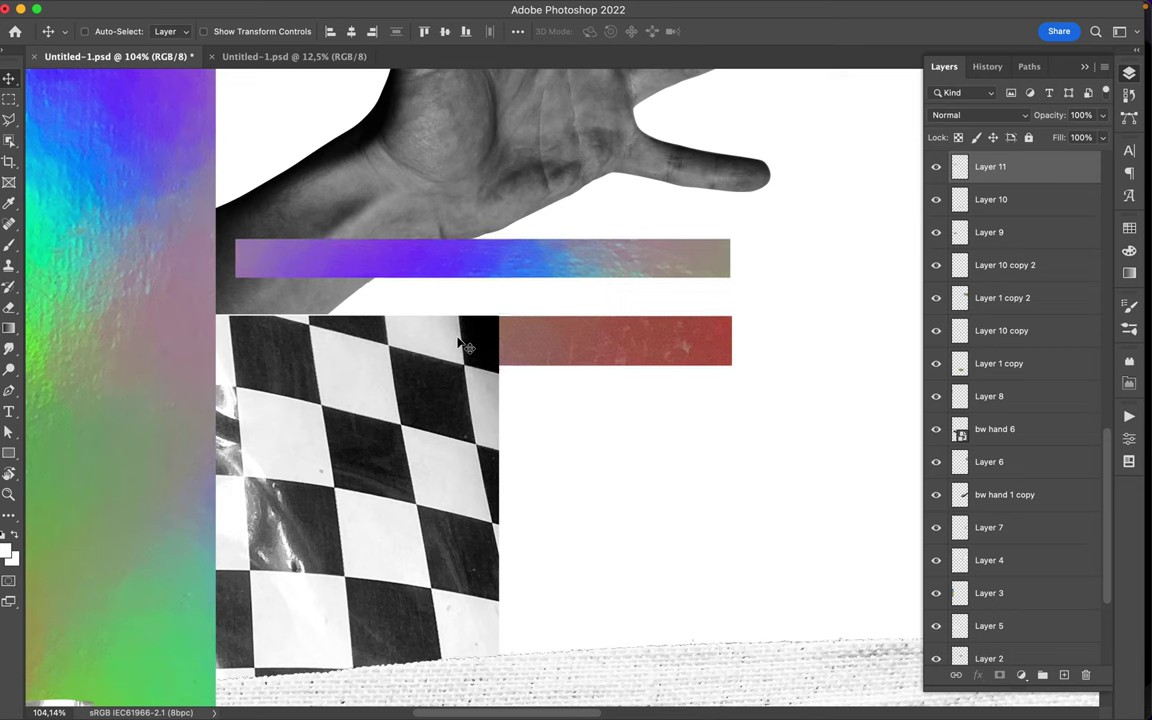
# Step: Nudge the purple and red strips below the upper-left hand slightly left
pyautogui.press('Left')
pyautogui.press('Left')
pyautogui.press('Left')
pyautogui.scroll(5, 459, 344)
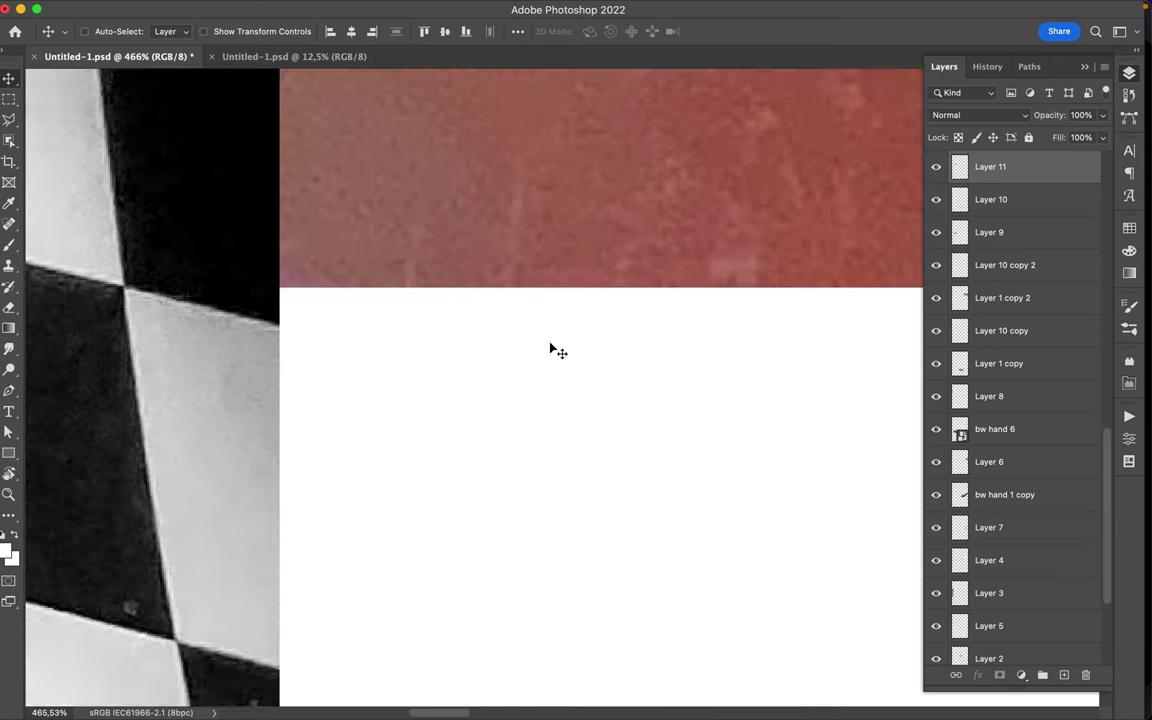
pyautogui.scroll(-4, 558, 340)
pyautogui.scroll(-2, 514, 381)
pyautogui.scroll(3, 425, 519)
# Step: Add a new Layer 12 beneath bw hand 1 copy and shift a colour bar across the lower hand
pyautogui.click(425, 519)
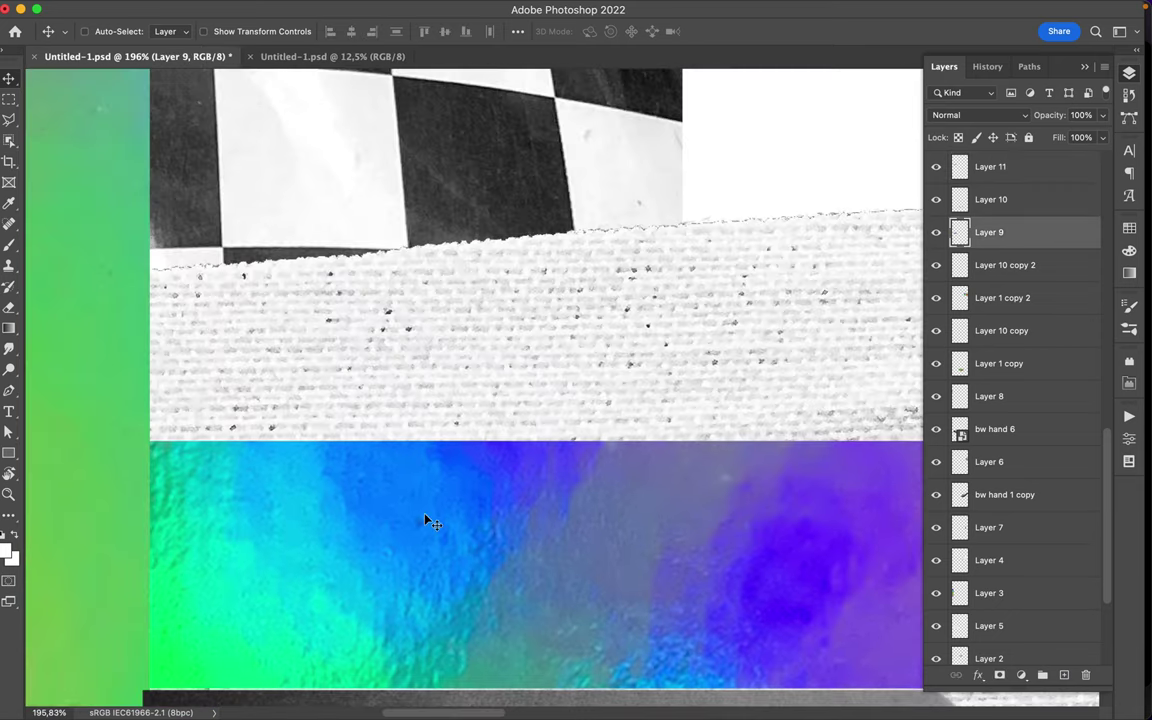
pyautogui.scroll(-5, 425, 519)
pyautogui.click(373, 483)
pyautogui.scroll(-5, 375, 485)
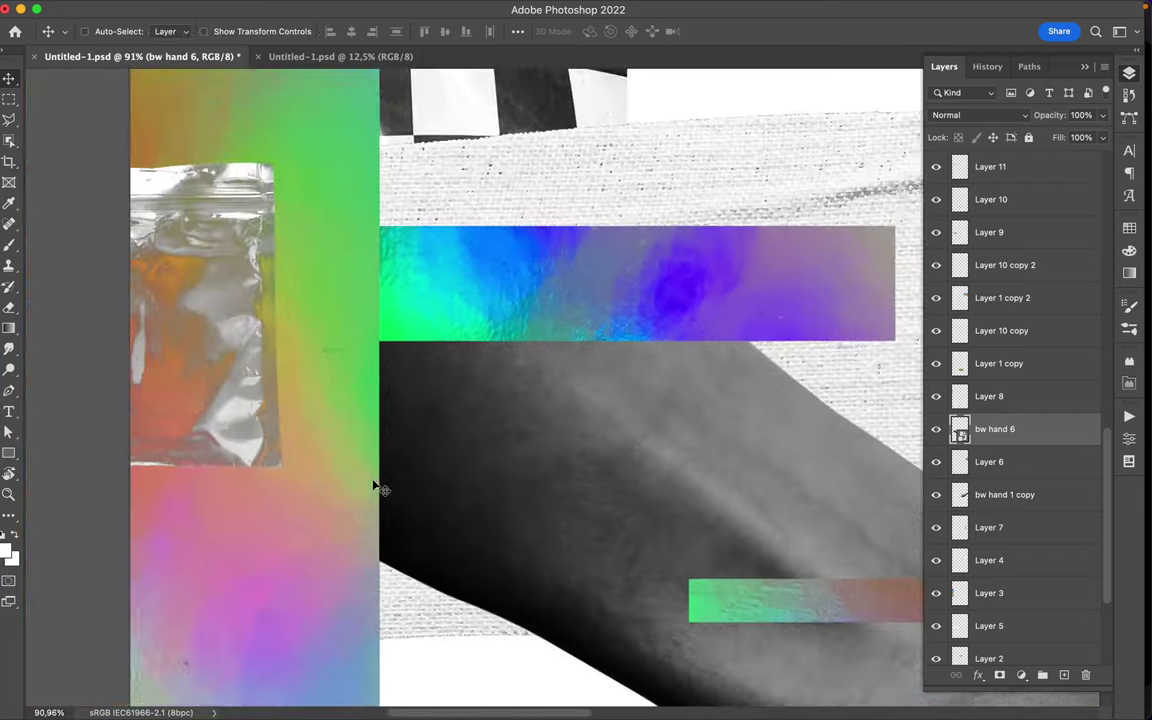
pyautogui.scroll(-2, 375, 485)
pyautogui.scroll(-2, 375, 485)
pyautogui.hotkey('ctrl', 'shift', 'alt', 'n')
pyautogui.moveTo(440, 497); pyautogui.dragTo(485, 461)
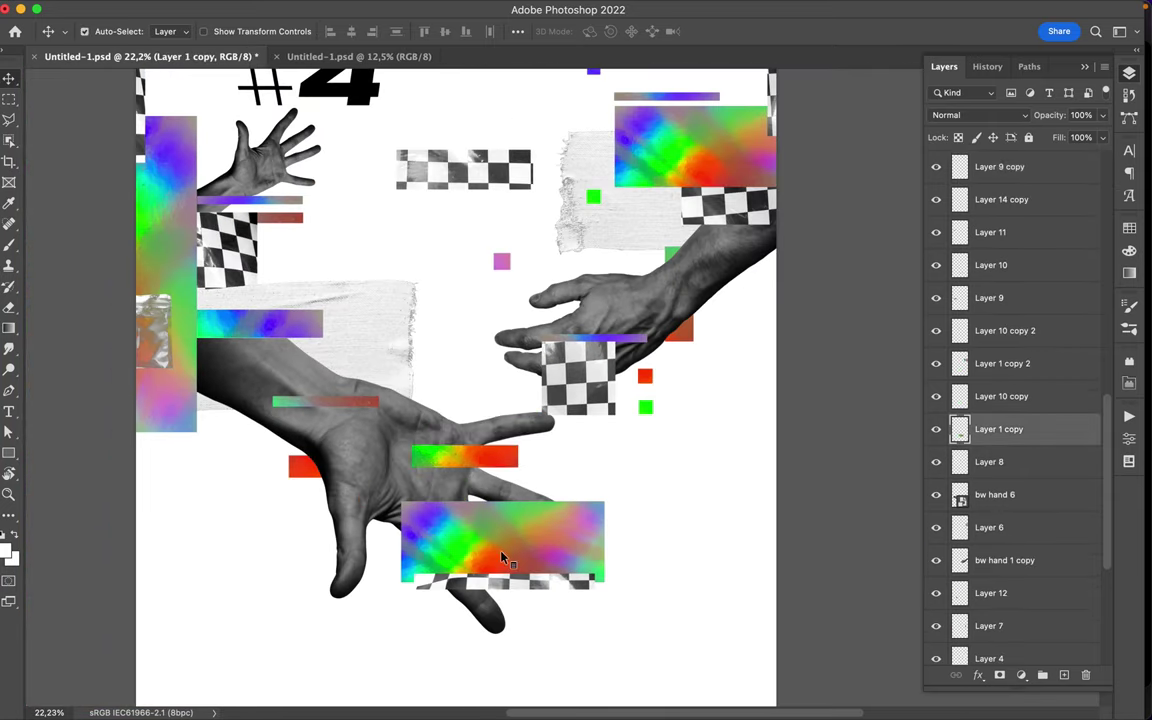
# Step: Move the big rainbow block to the right edge and tuck the checker block behind the right hand
pyautogui.moveTo(501, 553); pyautogui.dragTo(724, 483)
pyautogui.moveTo(595, 383); pyautogui.dragTo(614, 380)
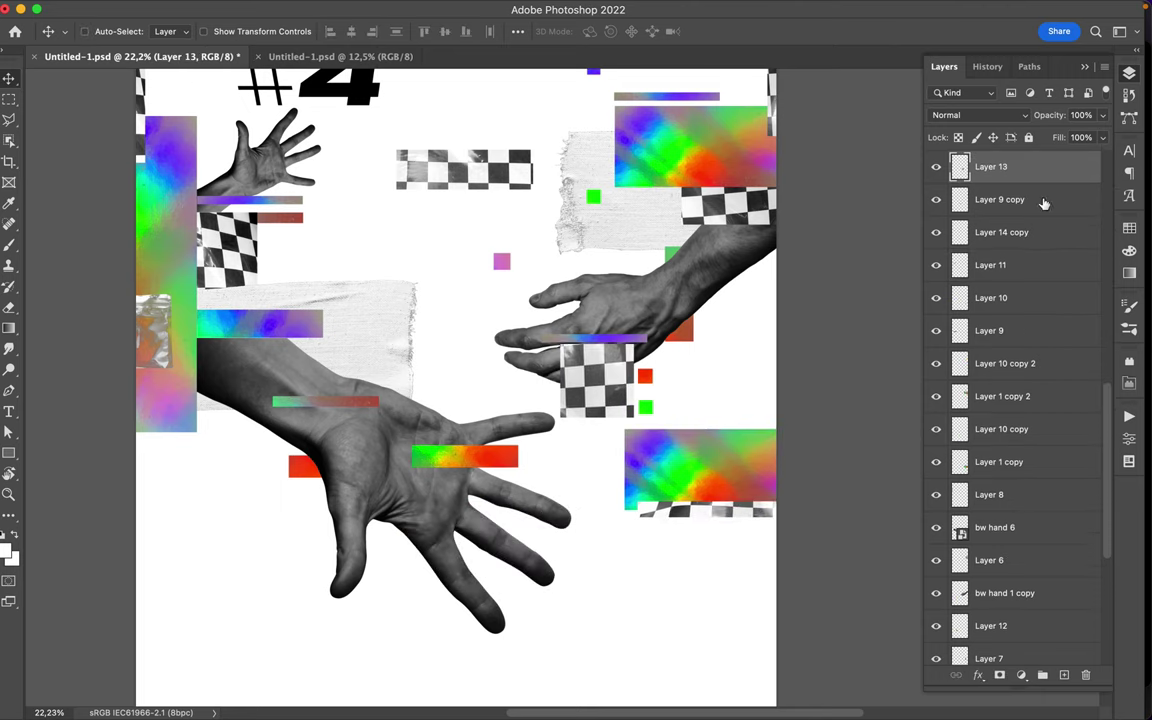
pyautogui.moveTo(990, 166); pyautogui.dragTo(1000, 535)
# Step: Put a thin gradient bar below the lower hand and a vertical bar above, beside the right hand
pyautogui.moveTo(630, 338); pyautogui.dragTo(608, 536)
pyautogui.moveTo(663, 291); pyautogui.dragTo(698, 370)
pyautogui.moveTo(989, 513); pyautogui.dragTo(989, 201)
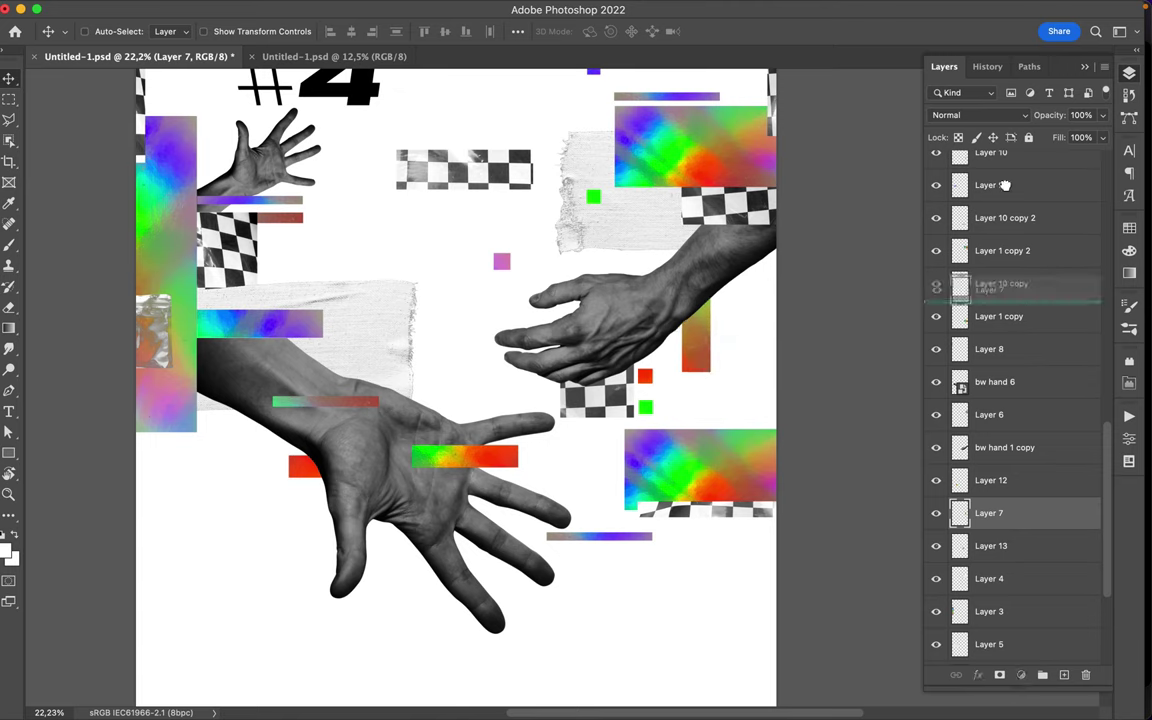
# Step: Move the pink square beside the left checker piece and scatter duplicated small red squares
pyautogui.moveTo(501, 261); pyautogui.dragTo(275, 266)
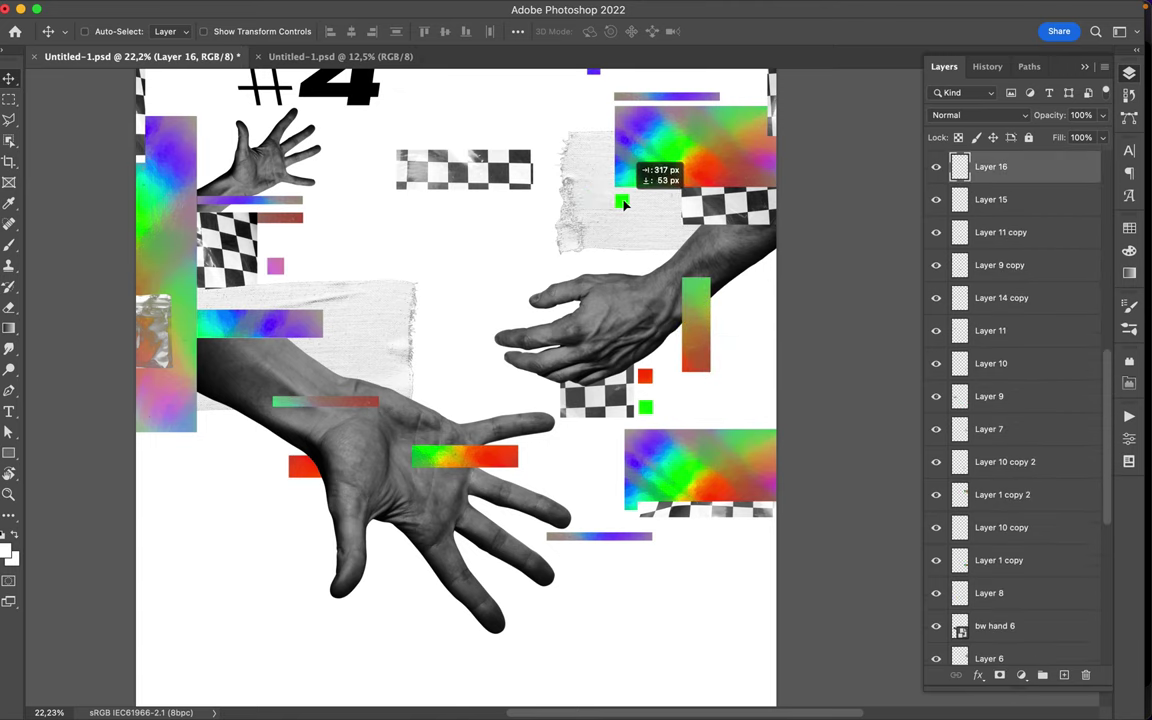
pyautogui.moveTo(655, 397); pyautogui.dragTo(652, 405)
pyautogui.scroll(5, 650, 414)
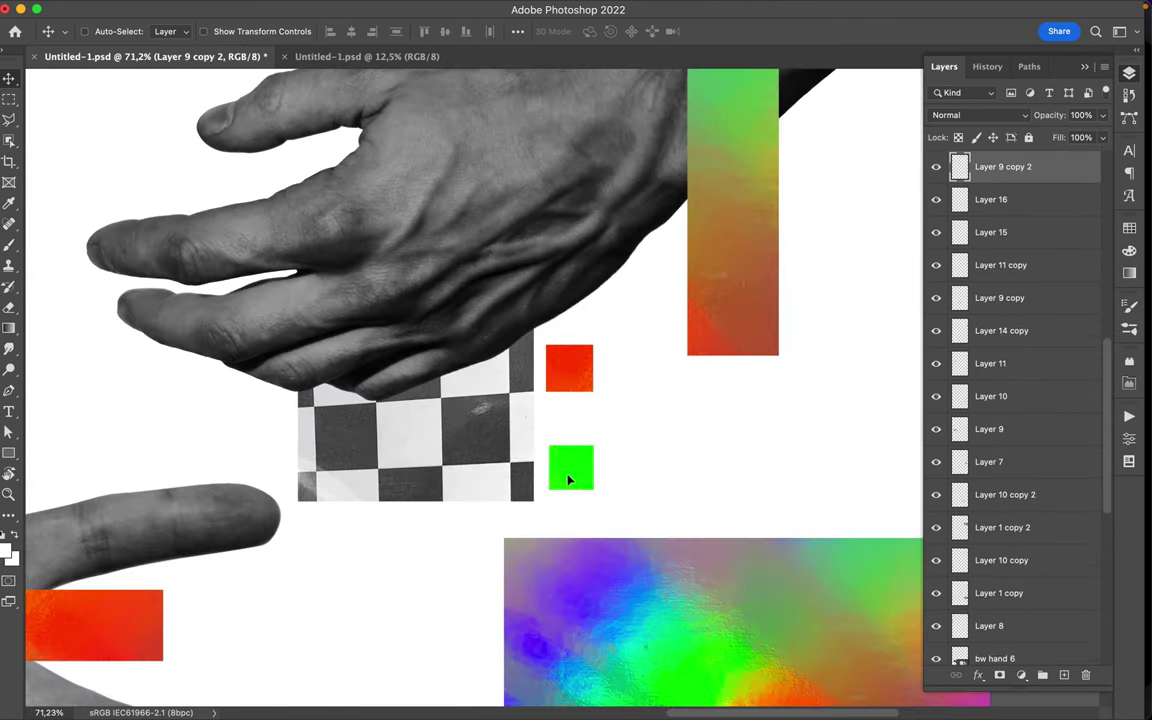
pyautogui.moveTo(572, 384); pyautogui.dragTo(619, 426)
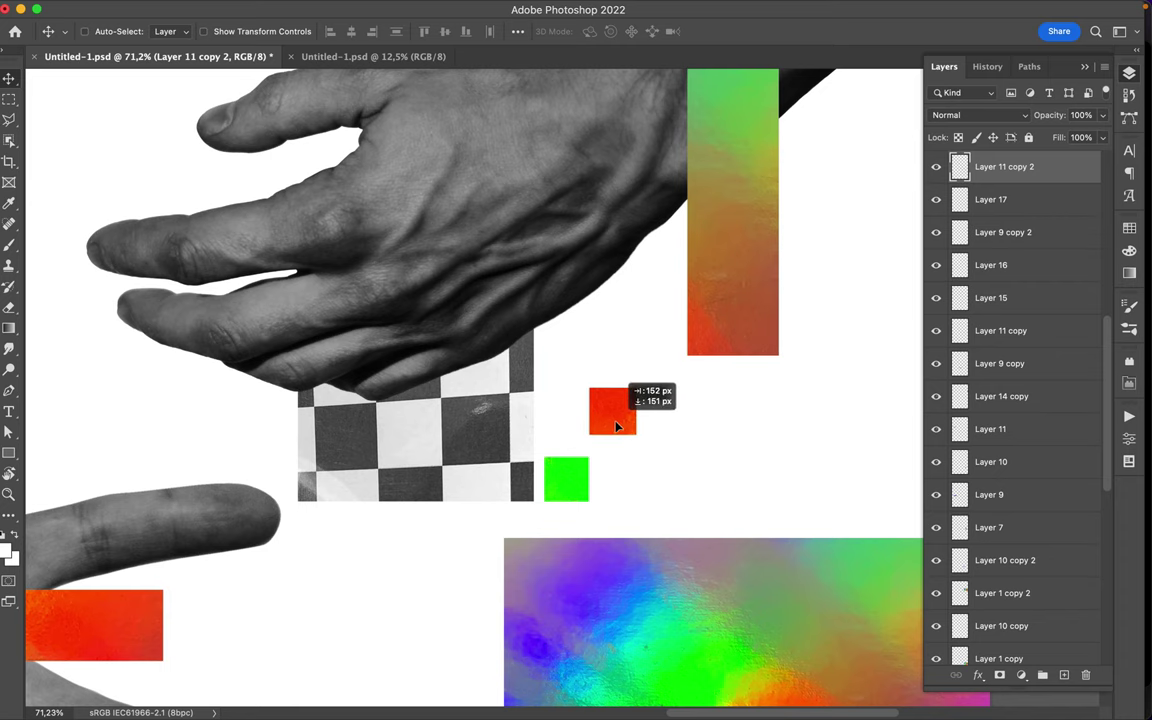
pyautogui.scroll(-5, 617, 427)
pyautogui.moveTo(690, 331); pyautogui.dragTo(690, 341)
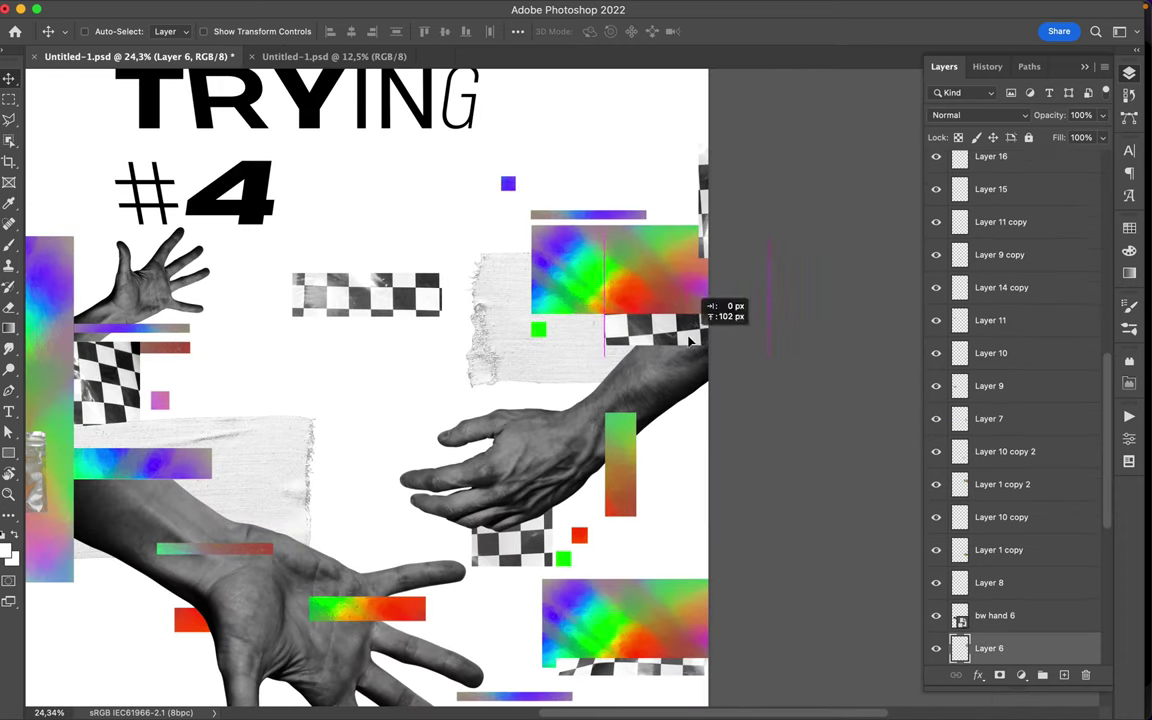
# Step: Stack Layer 2 below Layer 7 and reposition checker fragments along the left edge and right hand
pyautogui.hscroll(-5, 690, 341)
pyautogui.keyDown('super'); pyautogui.click(187, 347); pyautogui.keyUp('super')
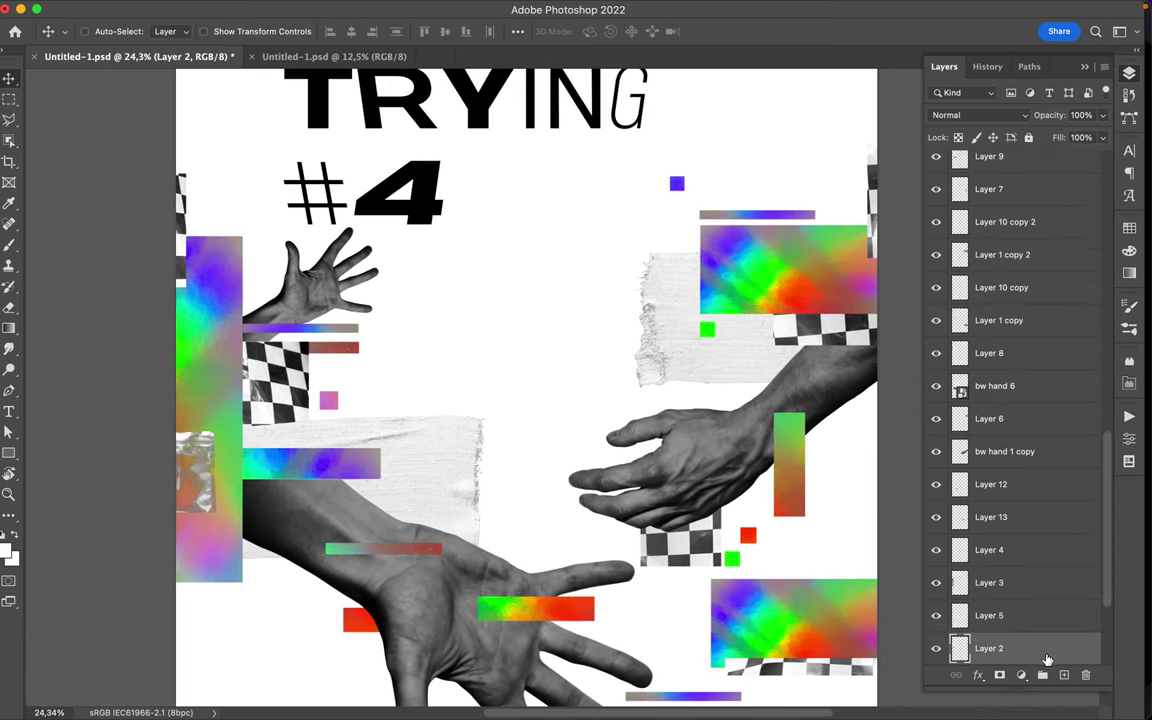
pyautogui.moveTo(1047, 659); pyautogui.dragTo(1036, 226)
pyautogui.moveTo(245, 334); pyautogui.dragTo(195, 372)
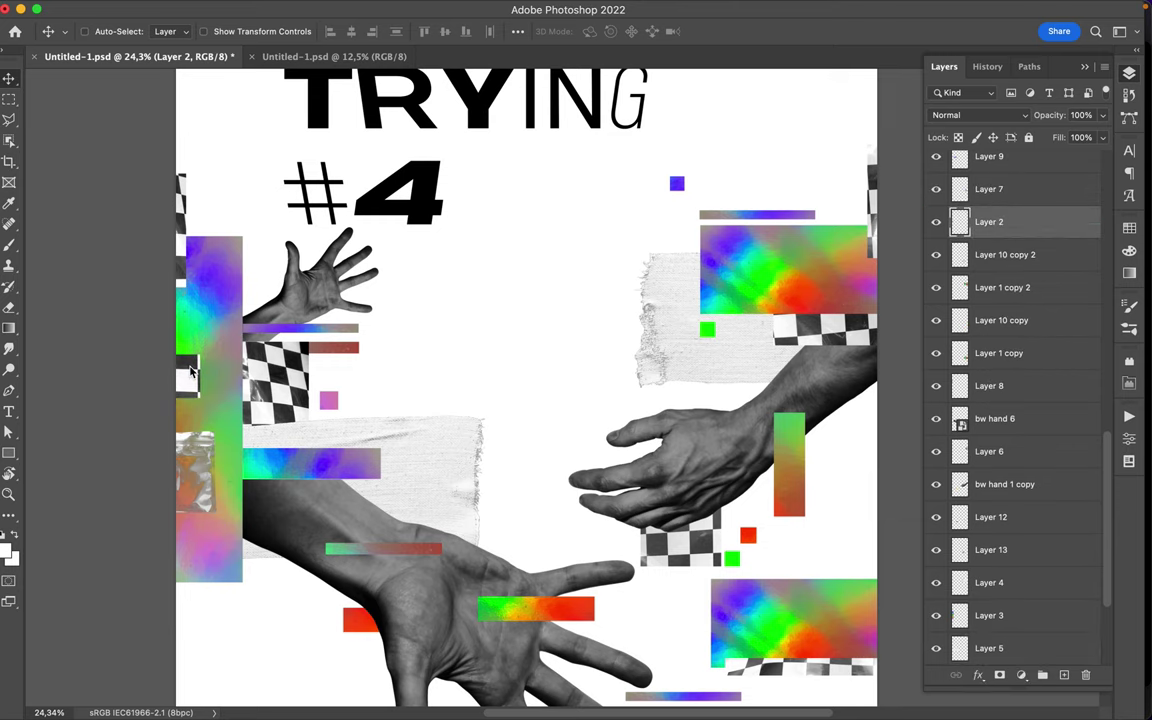
pyautogui.scroll(-2, 190, 372)
pyautogui.moveTo(672, 500); pyautogui.dragTo(672, 492)
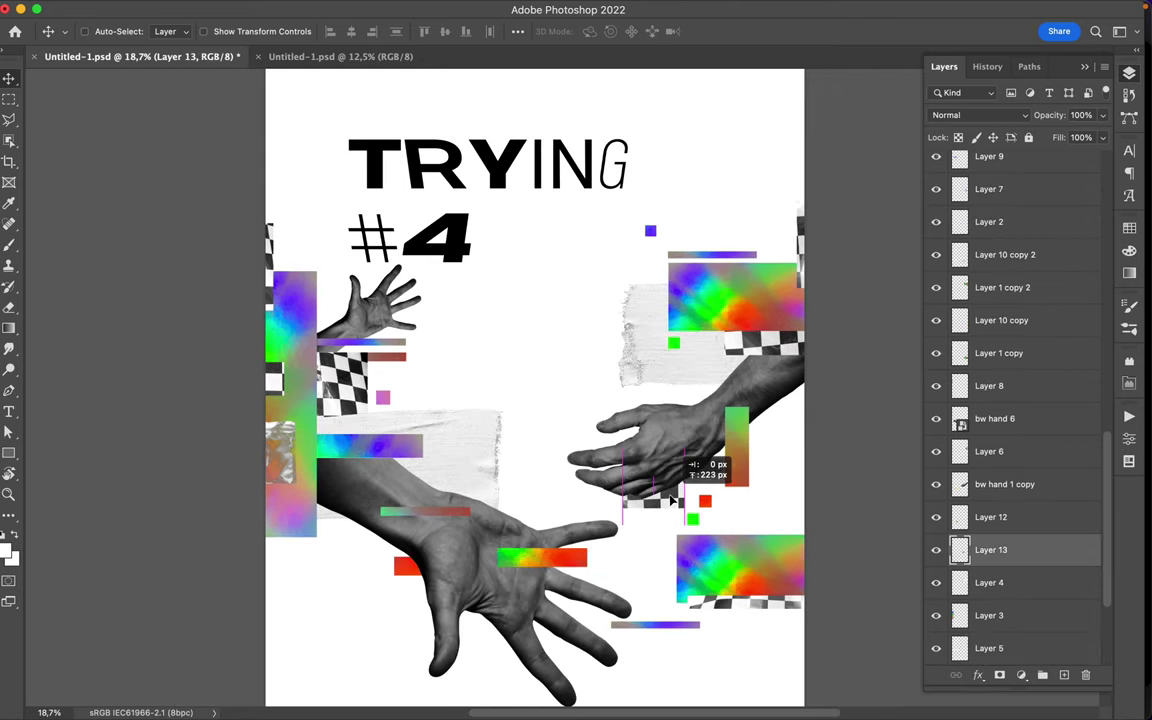
pyautogui.scroll(-2, 665, 520)
pyautogui.keyDown('super'); pyautogui.click(656, 538); pyautogui.keyUp('super')
# Step: Place a small green square beside the left gradient bar
pyautogui.scroll(2, 650, 550)
pyautogui.scroll(-1, 645, 557)
pyautogui.keyDown('super'); pyautogui.click(347, 454); pyautogui.keyUp('super')
pyautogui.moveTo(347, 454); pyautogui.dragTo(351, 463)
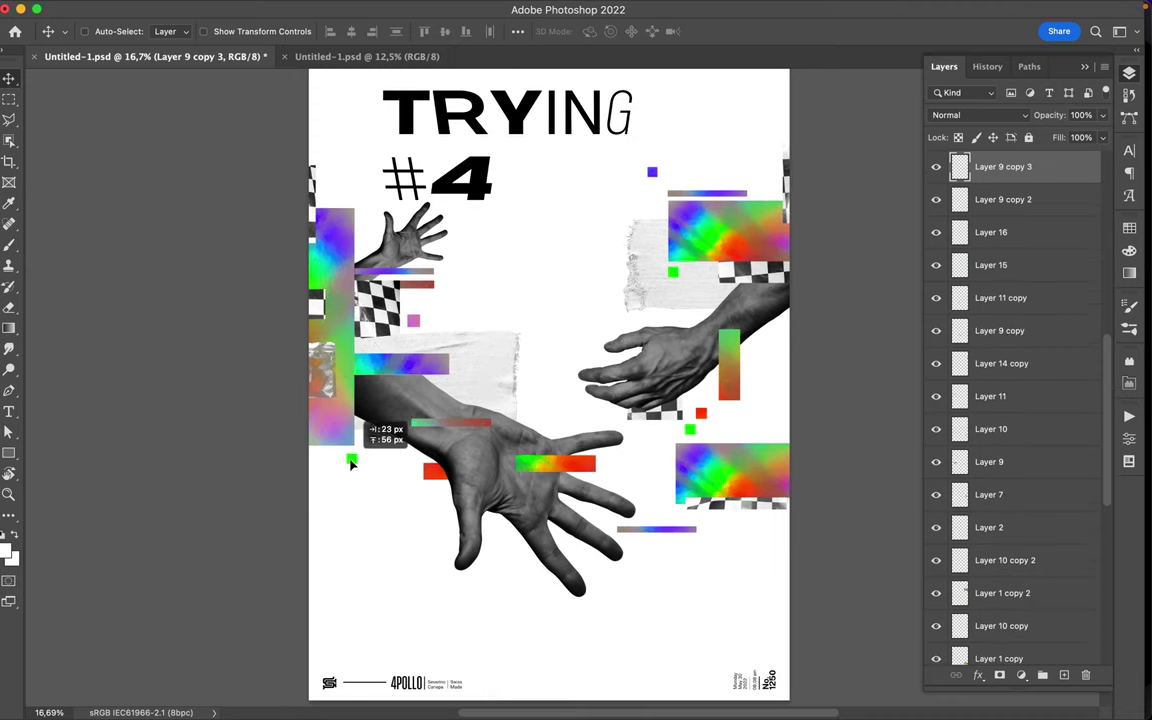
# Step: Move the small blue square down-left and set a duplicate beside the upper-left hand
pyautogui.keyDown('super'); pyautogui.click(654, 175); pyautogui.keyUp('super')
pyautogui.moveTo(654, 175); pyautogui.dragTo(538, 233)
pyautogui.moveTo(656, 176); pyautogui.dragTo(462, 268)
pyautogui.scroll(5, 470, 270)
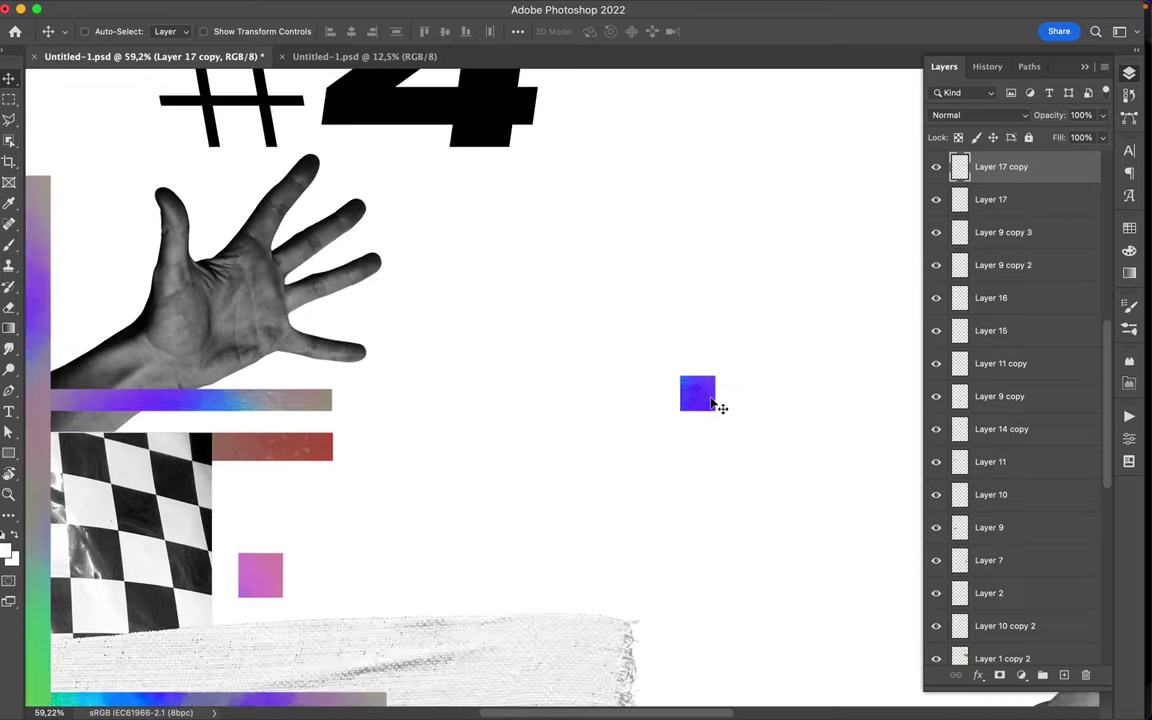
pyautogui.scroll(-5, 715, 404)
pyautogui.scroll(1, 715, 404)
pyautogui.moveTo(620, 391); pyautogui.dragTo(560, 397)
pyautogui.hscroll(5, 555, 395)
pyautogui.scroll(-2, 480, 410)
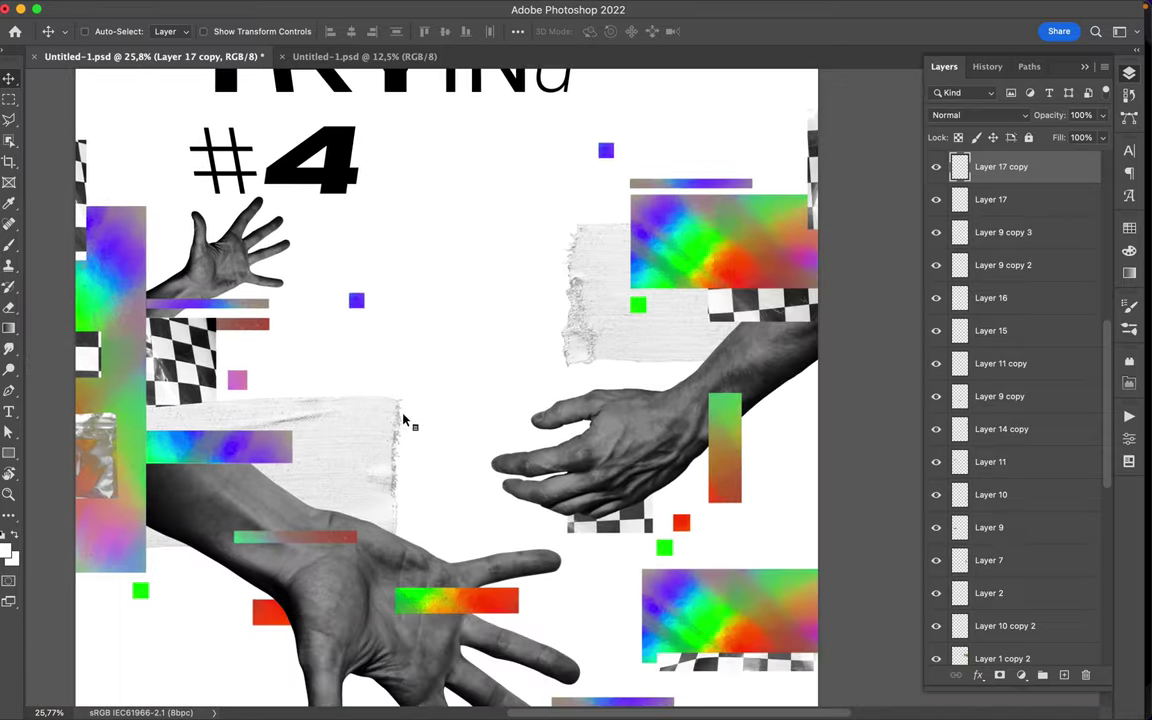
pyautogui.press('m')
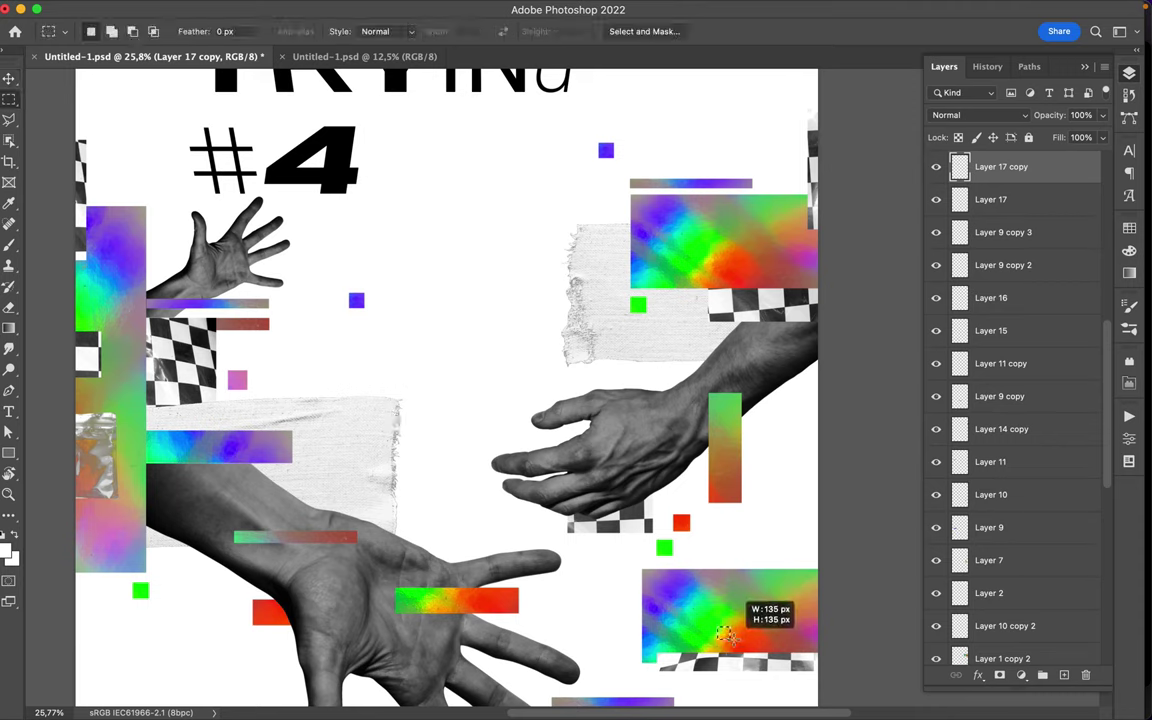
# Step: Paste the selected rainbow gradient square as its own layer and position it on the collage
pyautogui.press('super+c')
pyautogui.press('Return')
pyautogui.press('super+v')
pyautogui.press('v')
pyautogui.moveTo(777, 609)
pyautogui.mouseDown()
pyautogui.moveTo(622, 428)
pyautogui.moveTo(789, 347)
pyautogui.moveTo(134, 258)
pyautogui.mouseUp()
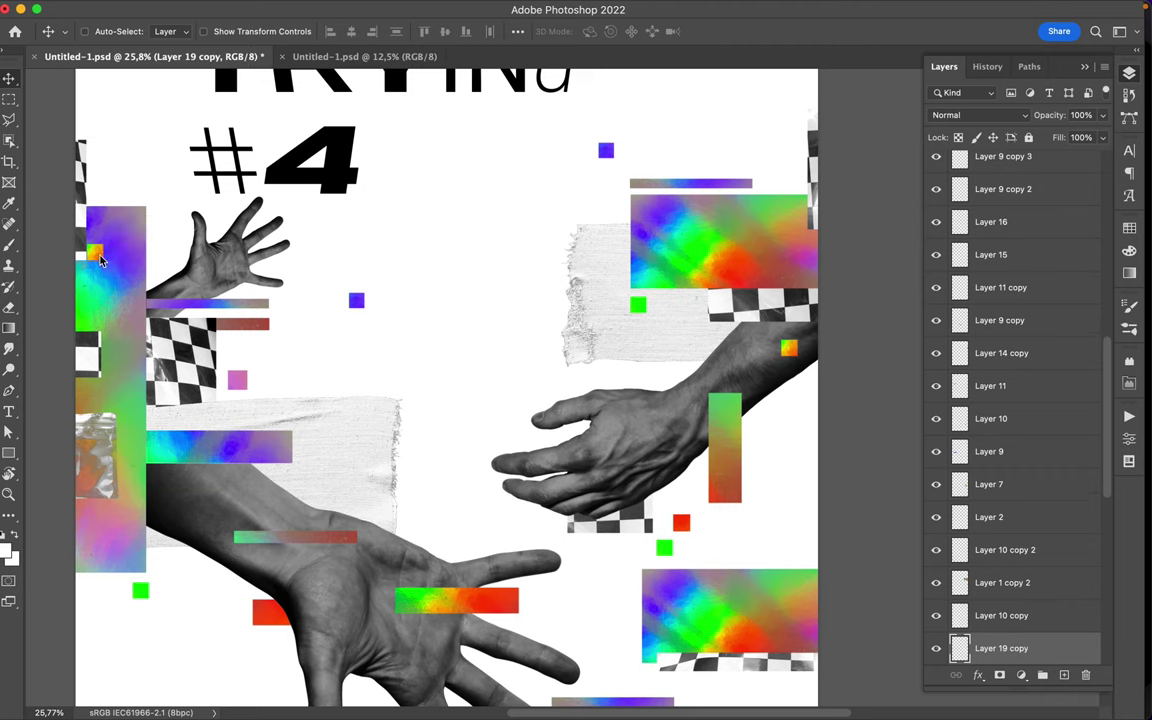
pyautogui.scroll(5, 100, 260)
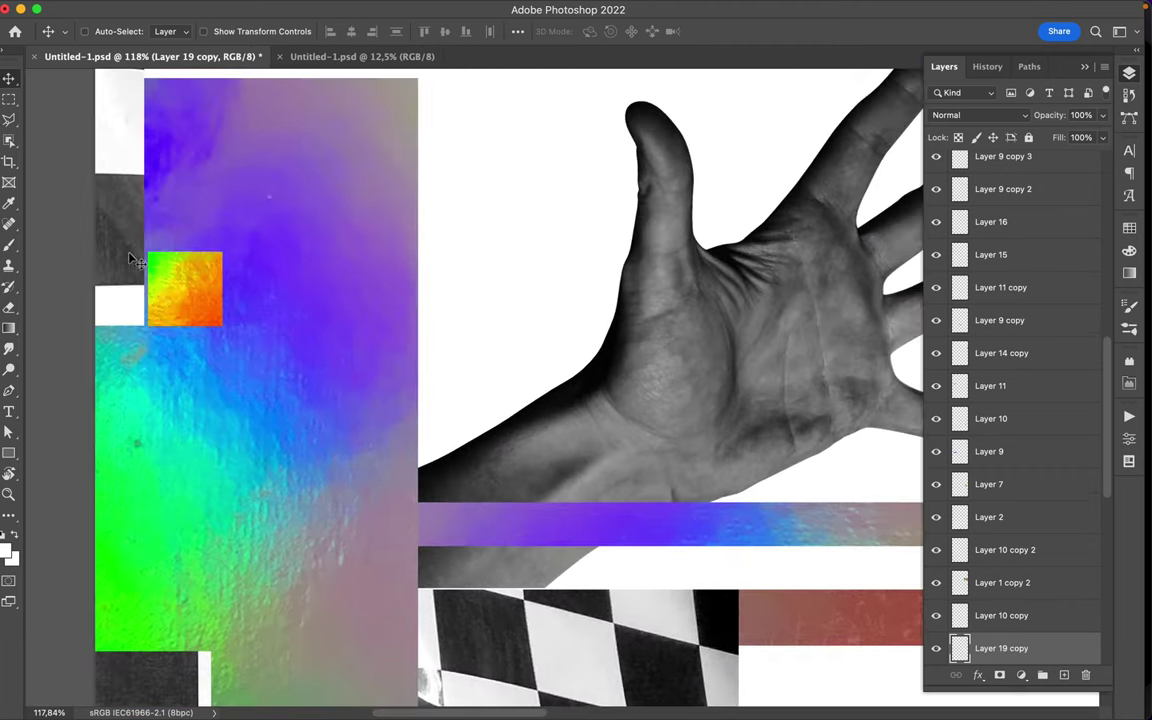
pyautogui.scroll(3, 103, 260)
pyautogui.moveTo(167, 292)
pyautogui.mouseDown()
pyautogui.moveTo(398, 300)
pyautogui.moveTo(771, 144)
pyautogui.mouseUp()
pyautogui.scroll(-10, 398, 300)
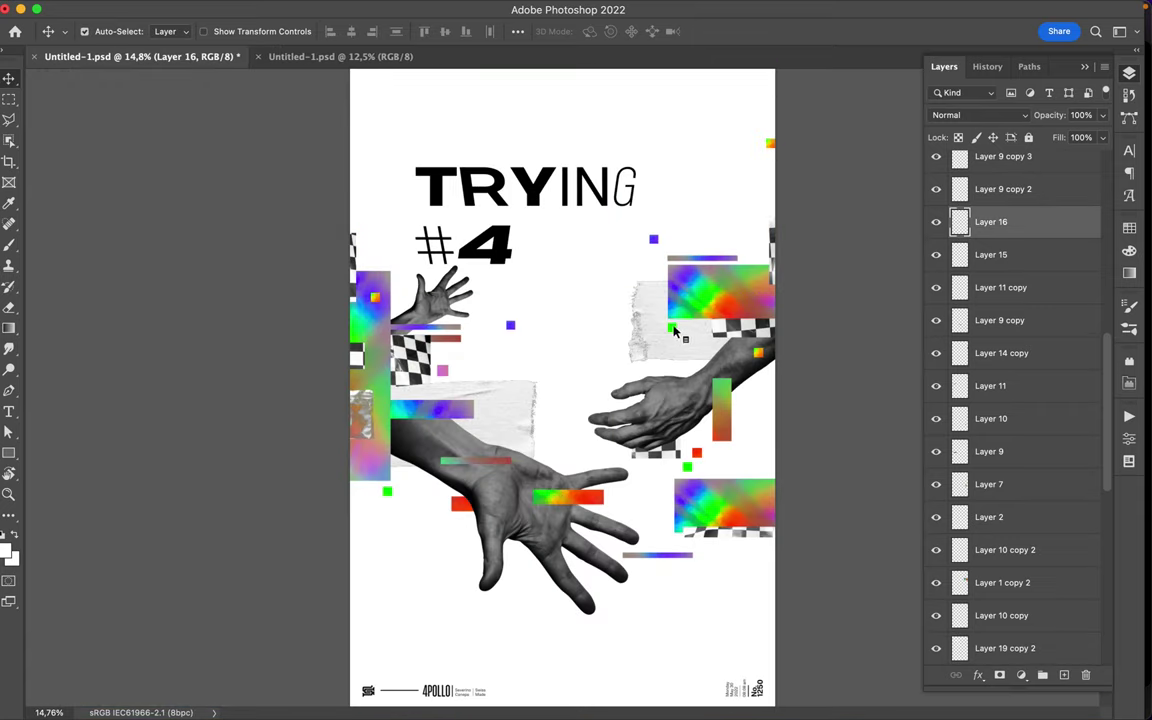
# Step: Duplicate the red square to the lower-left edge and add a -105° rotated gradient strip to both edges
pyautogui.moveTo(697, 452); pyautogui.dragTo(354, 509)
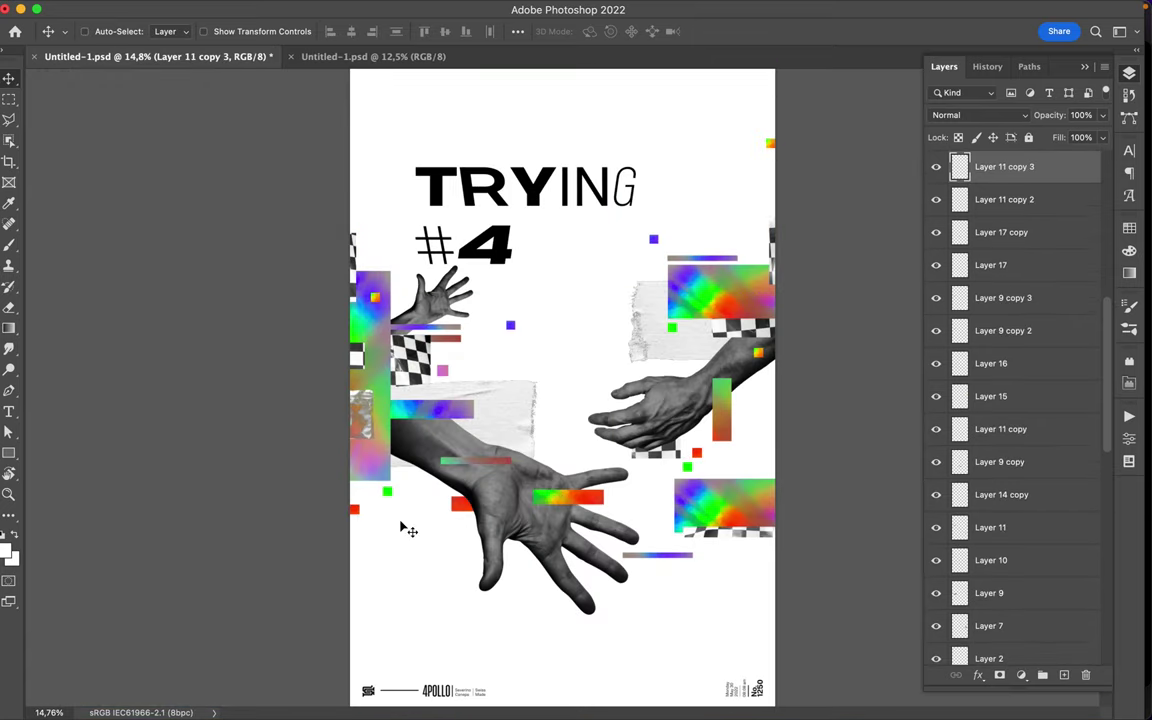
pyautogui.click(716, 530)
pyautogui.moveTo(716, 530); pyautogui.dragTo(278, 255)
pyautogui.hotkey('ctrl', 't')
pyautogui.moveTo(278, 200); pyautogui.dragTo(30, 612)
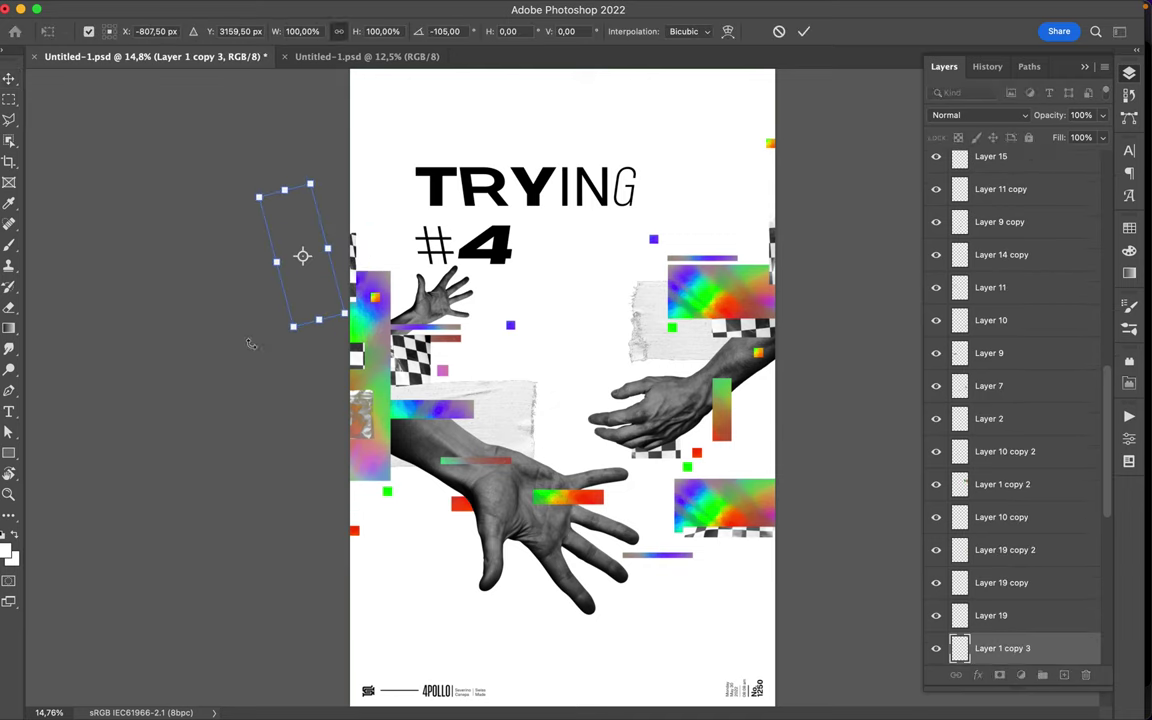
pyautogui.doubleClick(310, 260)
pyautogui.moveTo(334, 215); pyautogui.dragTo(785, 210)
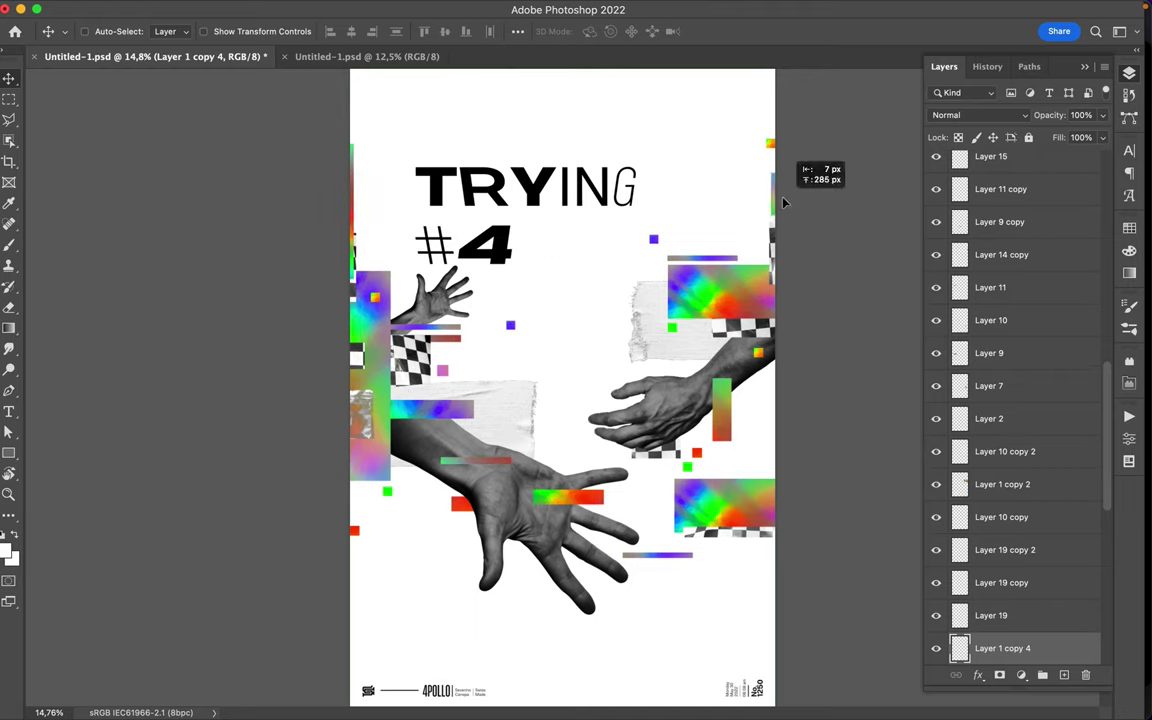
# Step: Shift the upper-right edge piece, slide the lower-right rainbow block right, and move TRYING #4 down-left
pyautogui.moveTo(785, 226); pyautogui.dragTo(770, 240)
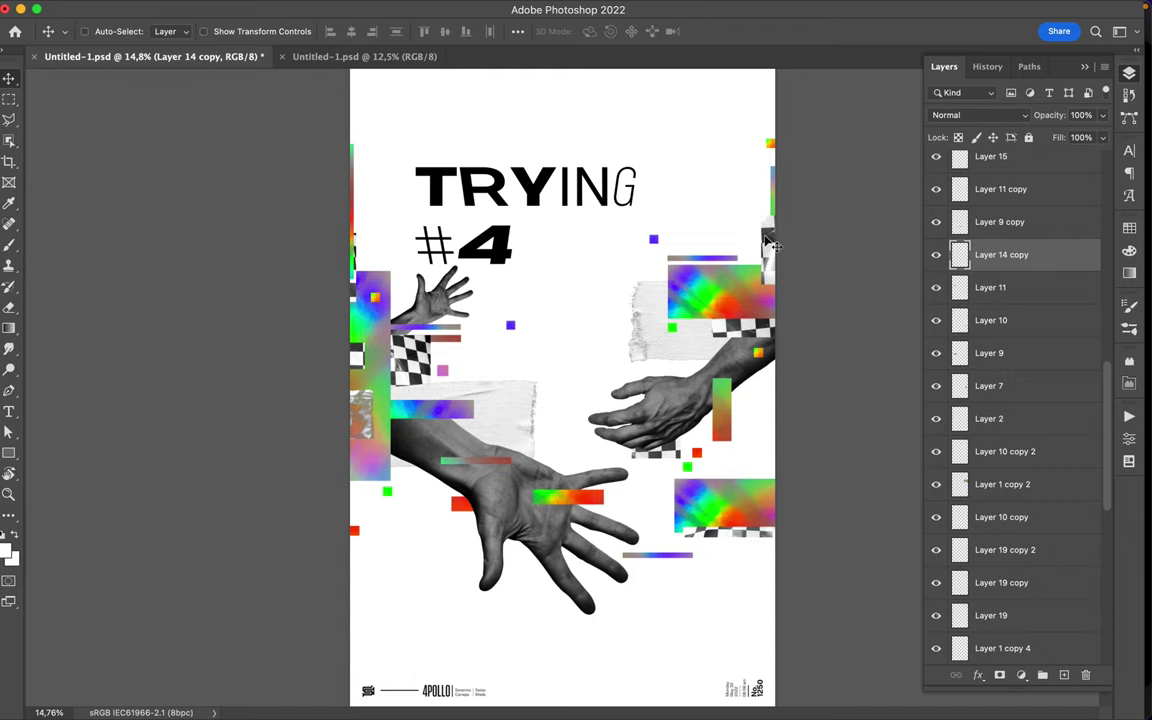
pyautogui.moveTo(618, 523); pyautogui.dragTo(721, 535)
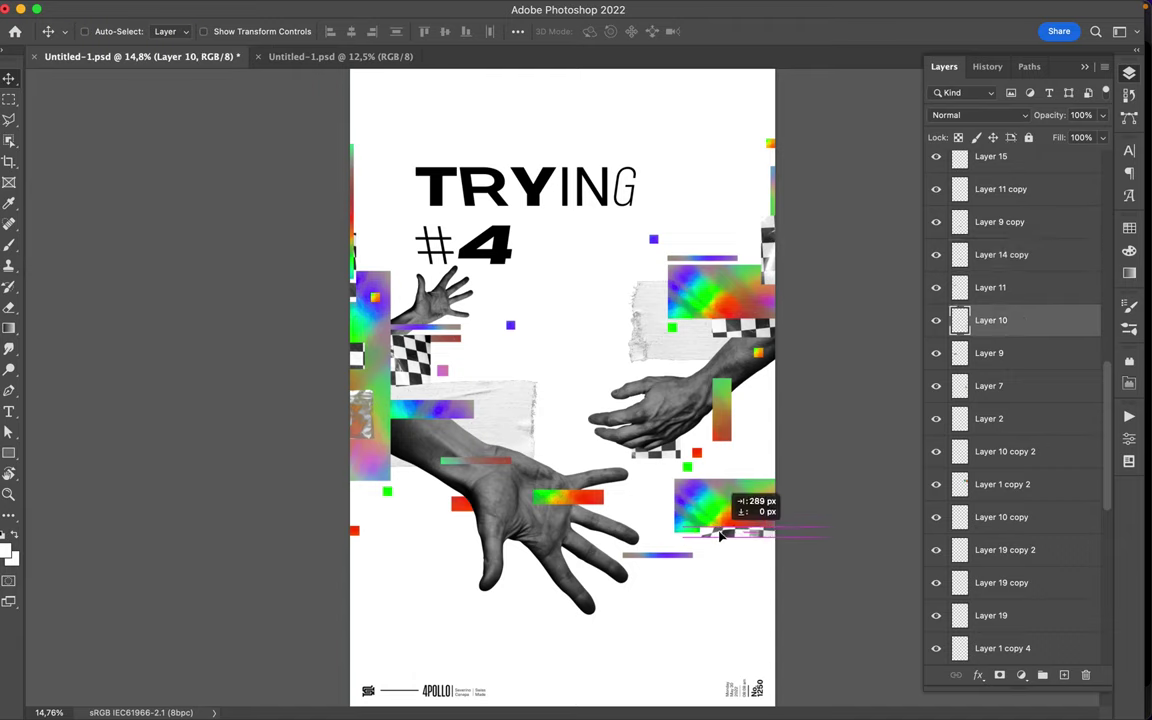
pyautogui.moveTo(499, 245)
pyautogui.mouseDown()
pyautogui.moveTo(442, 302)
pyautogui.moveTo(400, 300)
pyautogui.mouseUp()
# Step: Change the title number from 4 to 5 and reposition the #5 text
pyautogui.doubleClick(442, 302)
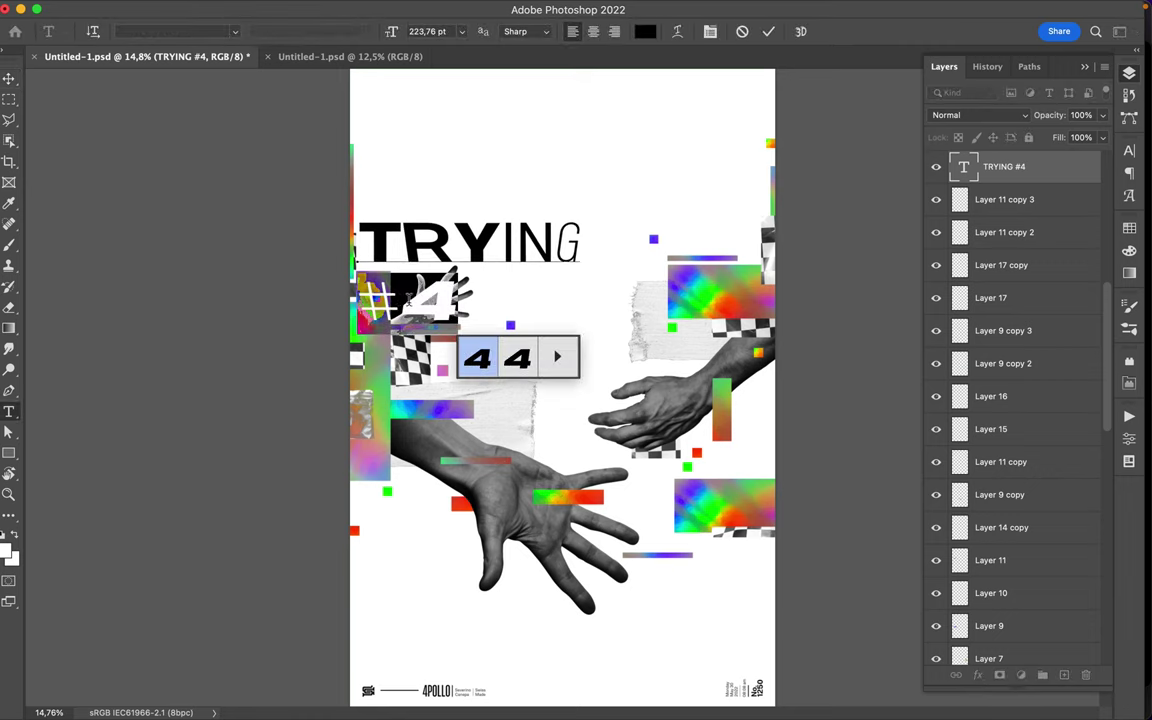
pyautogui.click(409, 292)
pyautogui.press('BackSpace')
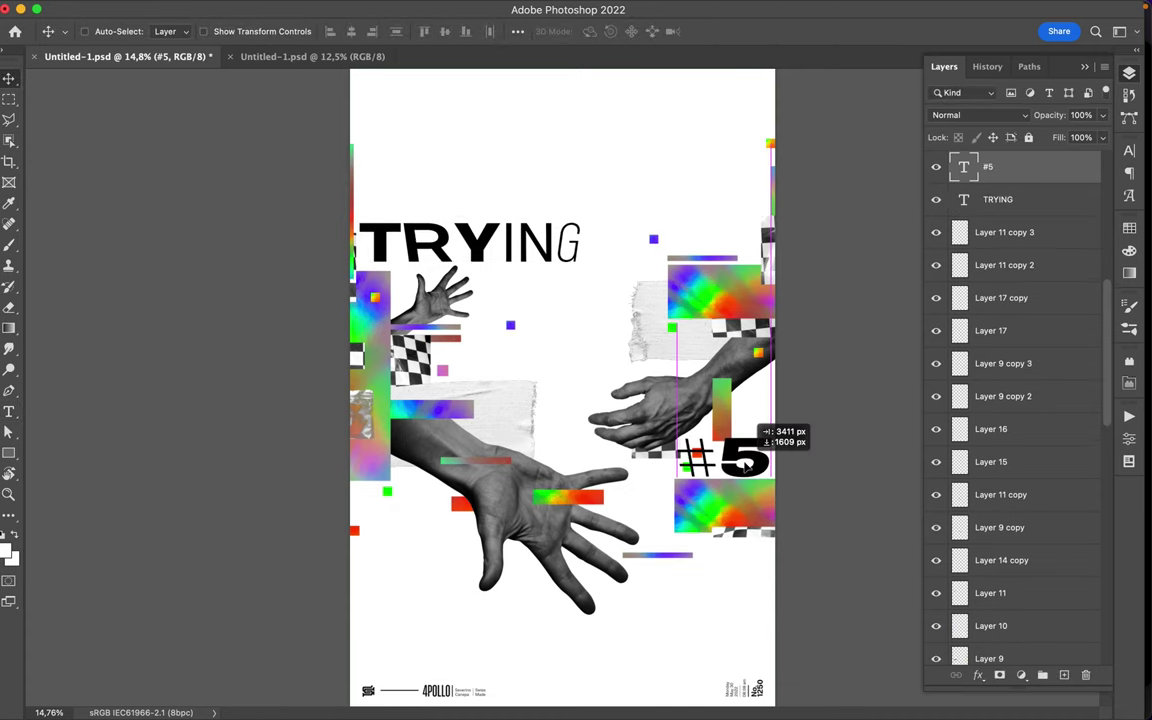
pyautogui.moveTo(729, 478)
pyautogui.mouseDown()
pyautogui.moveTo(729, 241)
pyautogui.moveTo(444, 553)
pyautogui.mouseUp()
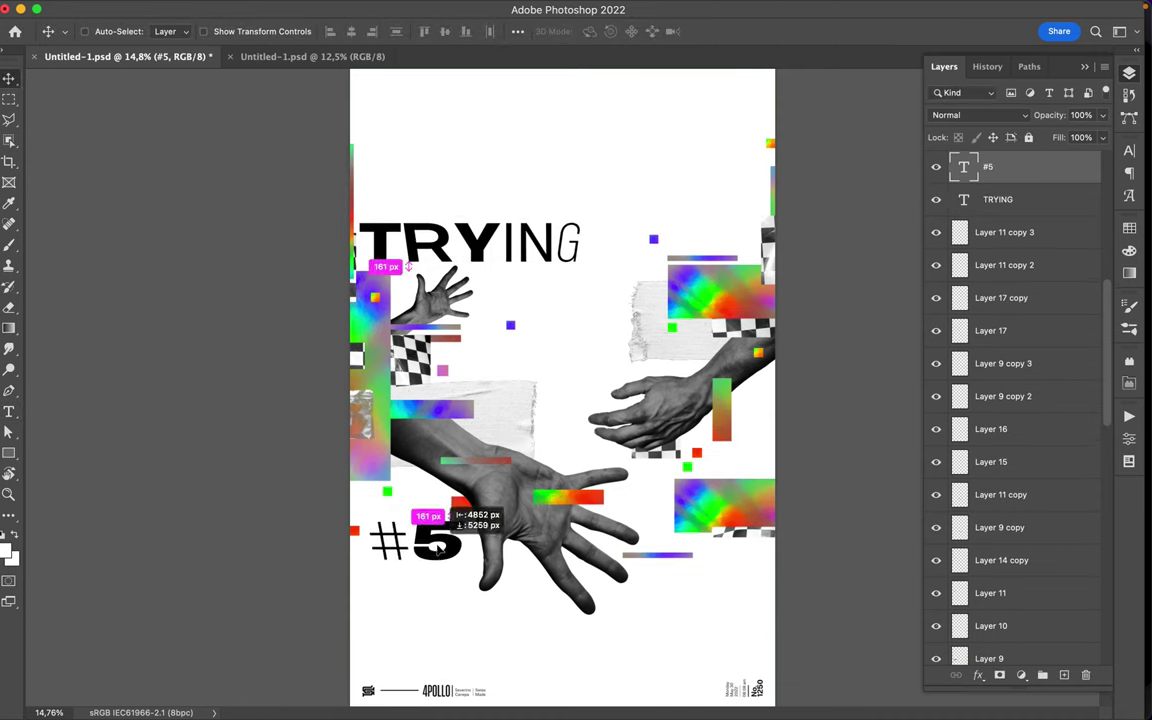
# Step: Shrink the TRYING text and move it to the centre, keeping it horizontal
pyautogui.click(466, 240)
pyautogui.hotkey('ctrl', 't')
pyautogui.moveTo(590, 222)
pyautogui.mouseDown()
pyautogui.moveTo(454, 150)
pyautogui.moveTo(475, 140)
pyautogui.moveTo(400, 175)
pyautogui.moveTo(428, 183)
pyautogui.mouseUp()
pyautogui.press('Return')
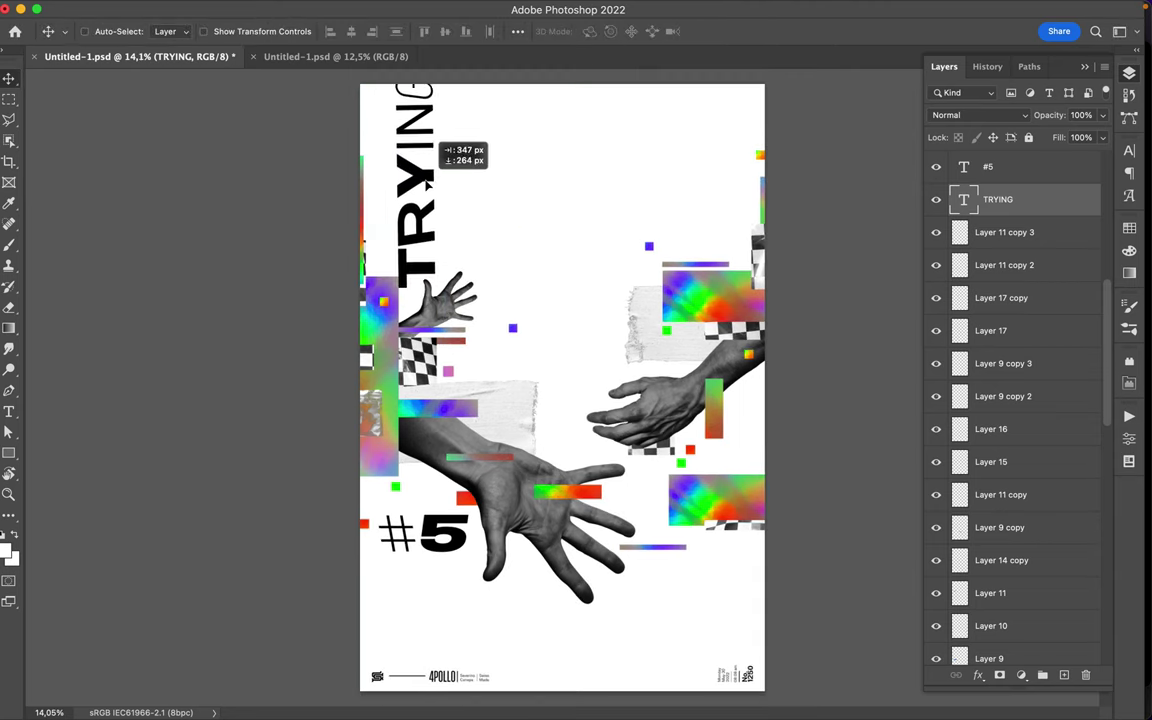
pyautogui.hotkey('ctrl', 't')
pyautogui.moveTo(445, 110); pyautogui.dragTo(530, 357)
pyautogui.moveTo(620, 340)
pyautogui.mouseDown()
pyautogui.moveTo(592, 363)
pyautogui.moveTo(556, 368)
pyautogui.mouseUp()
pyautogui.press('Return')
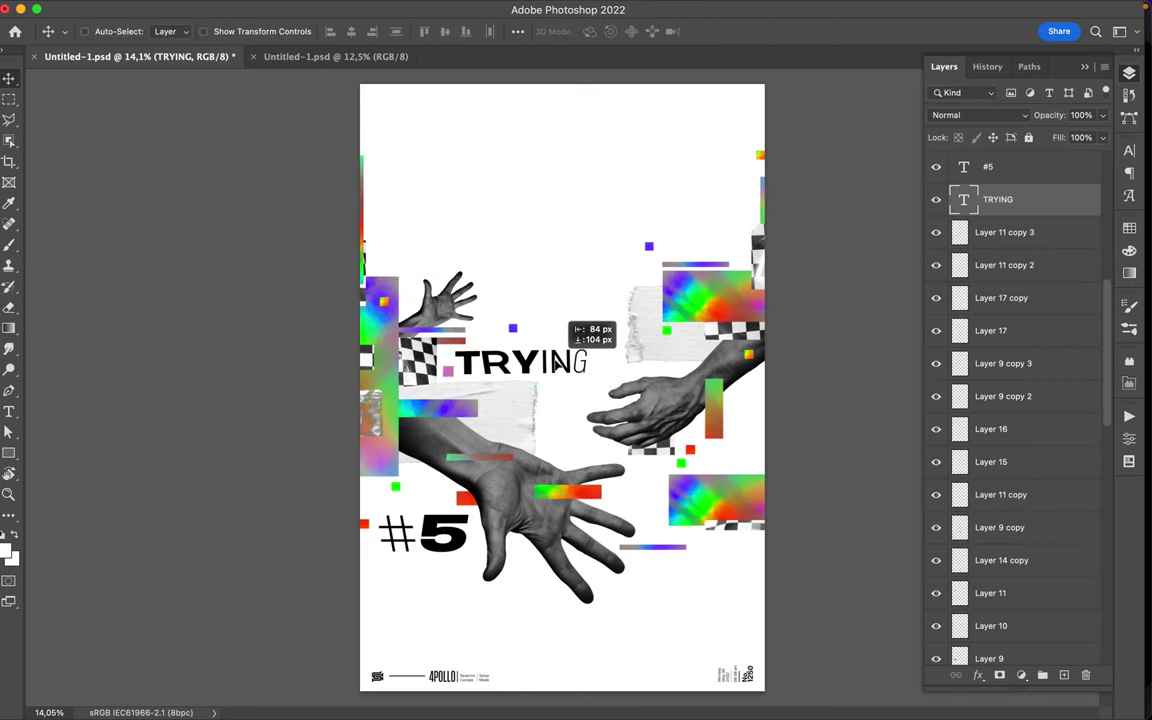
# Step: Move #5 to the page centre scaled to about 77%, and shift a colour strip left
pyautogui.moveTo(455, 545)
pyautogui.mouseDown()
pyautogui.moveTo(587, 442)
pyautogui.moveTo(508, 410)
pyautogui.mouseUp()
pyautogui.hotkey('ctrl', 't')
pyautogui.press('Return')
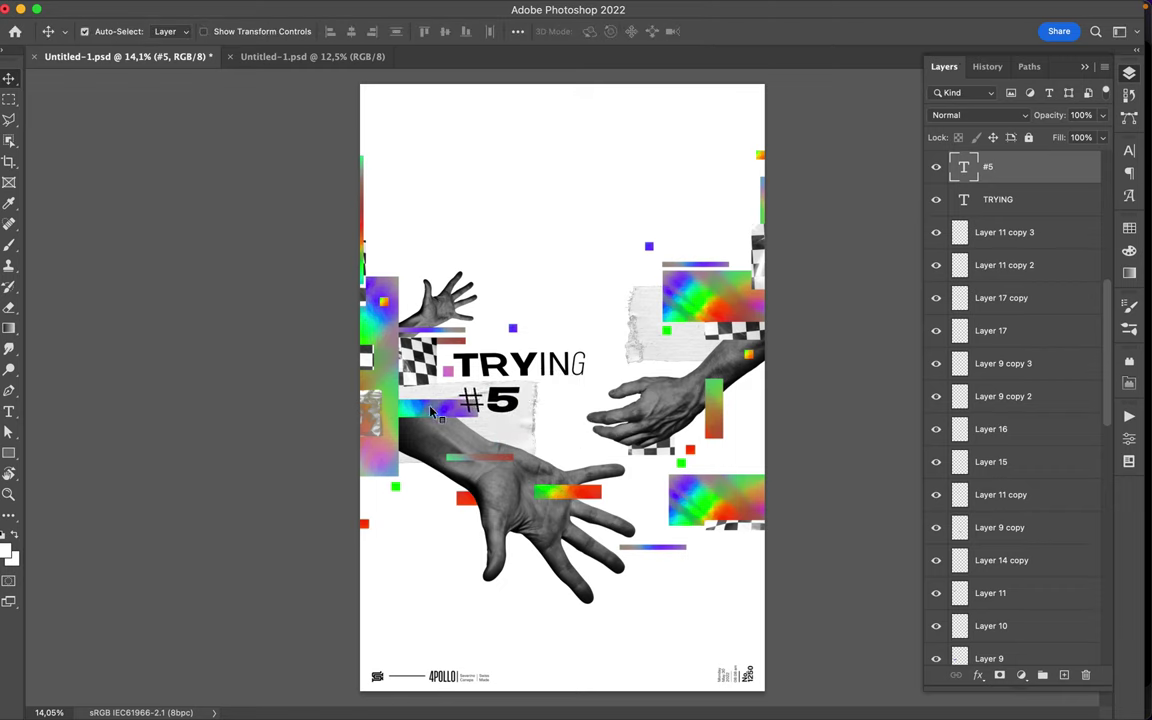
pyautogui.moveTo(432, 413); pyautogui.dragTo(410, 417)
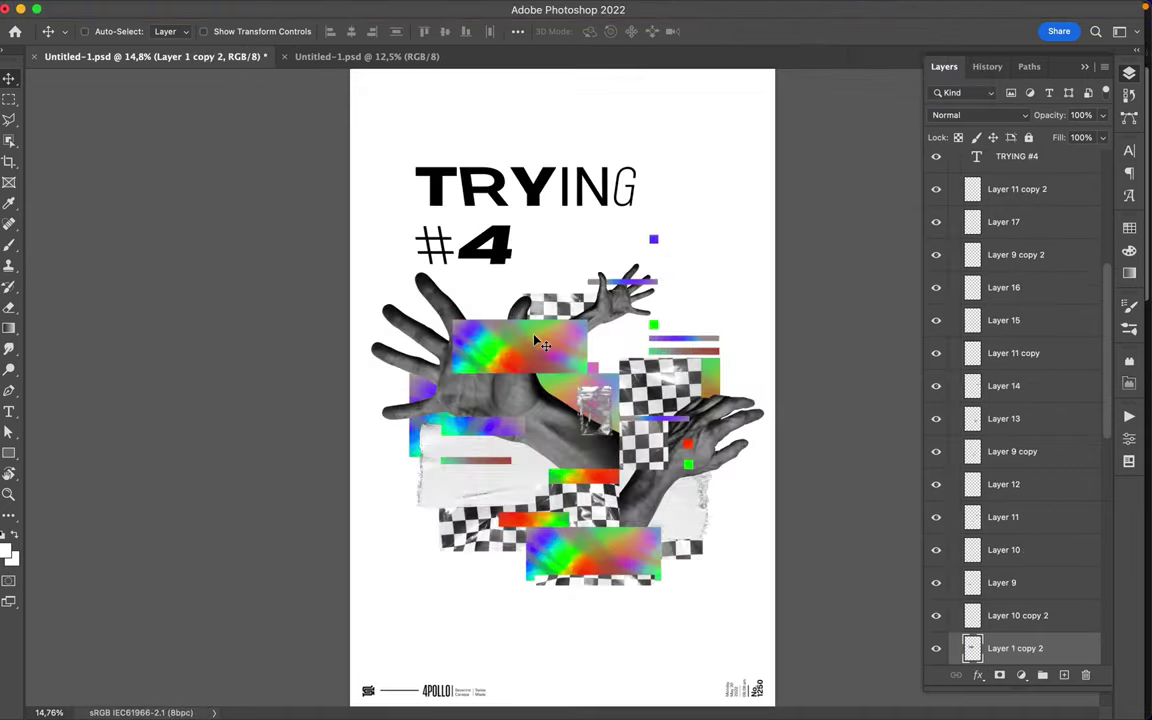
# Step: Enlarge the large black-and-white hand toward the upper left
pyautogui.click(1007, 320)
pyautogui.hotkey('ctrl', 't')
pyautogui.moveTo(373, 342)
pyautogui.mouseDown()
pyautogui.moveTo(194, 187)
pyautogui.moveTo(596, 514)
pyautogui.mouseUp()
pyautogui.press('Return')
# Step: Stand the middle rainbow strip upright at the left page edge and move another strip down-left
pyautogui.click(538, 397)
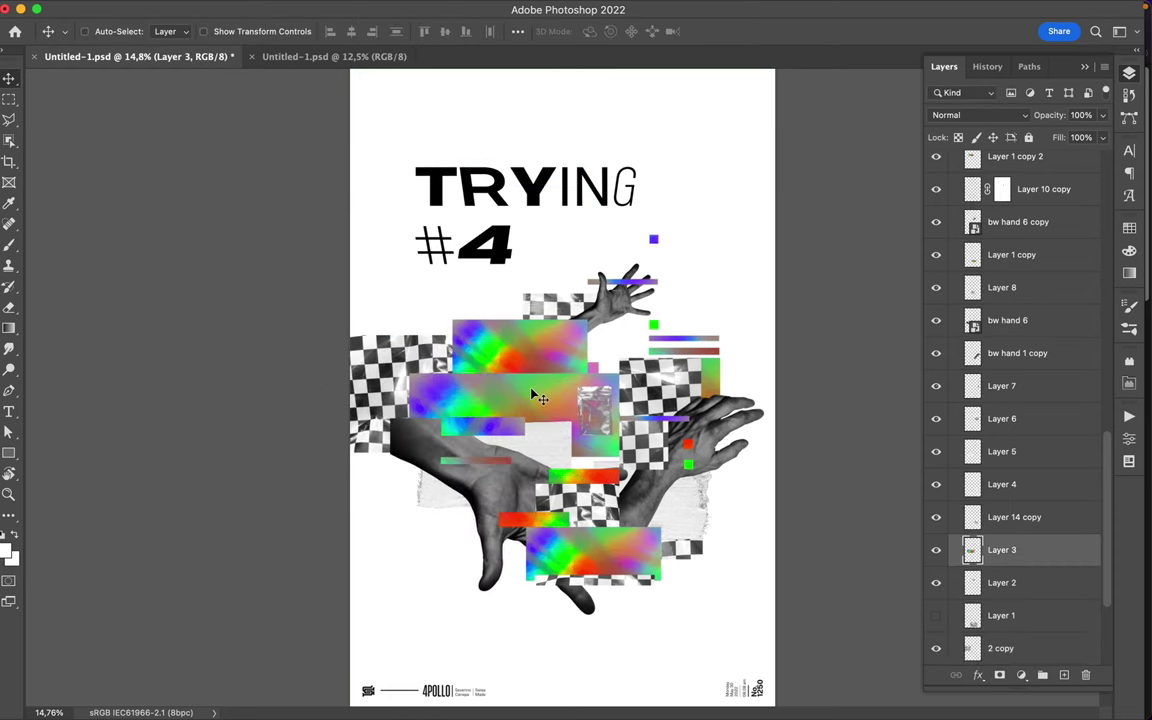
pyautogui.hotkey('ctrl', 't')
pyautogui.moveTo(538, 397); pyautogui.dragTo(352, 337)
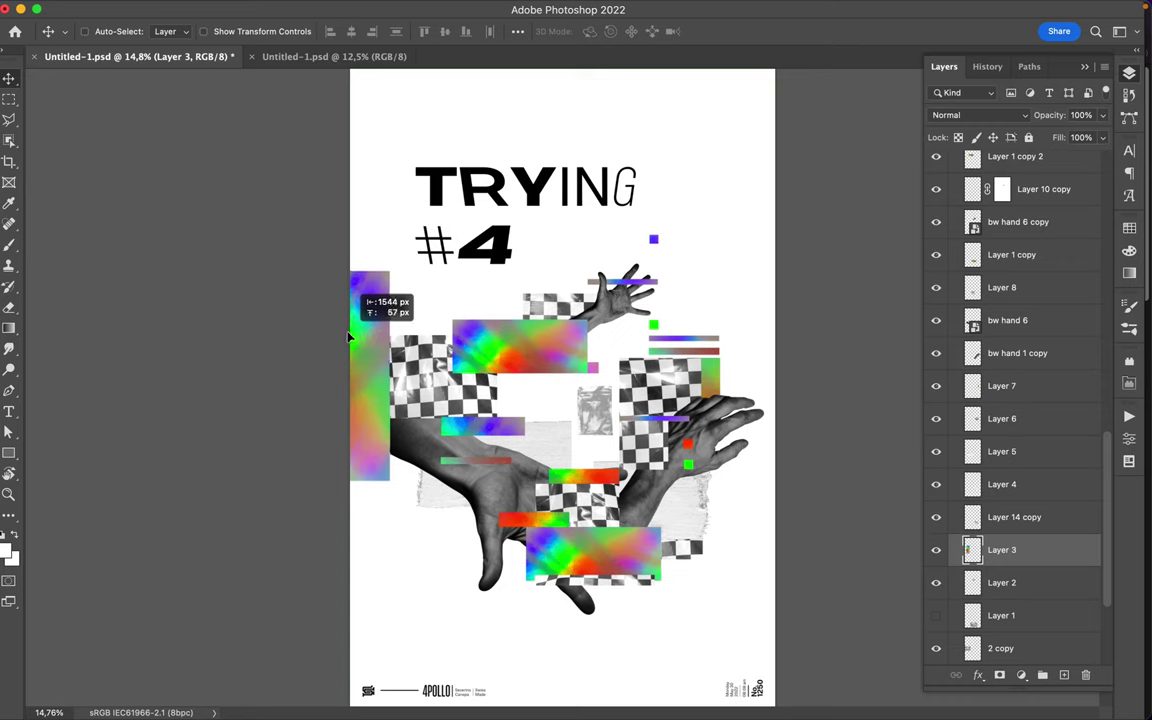
pyautogui.moveTo(492, 414); pyautogui.dragTo(443, 412)
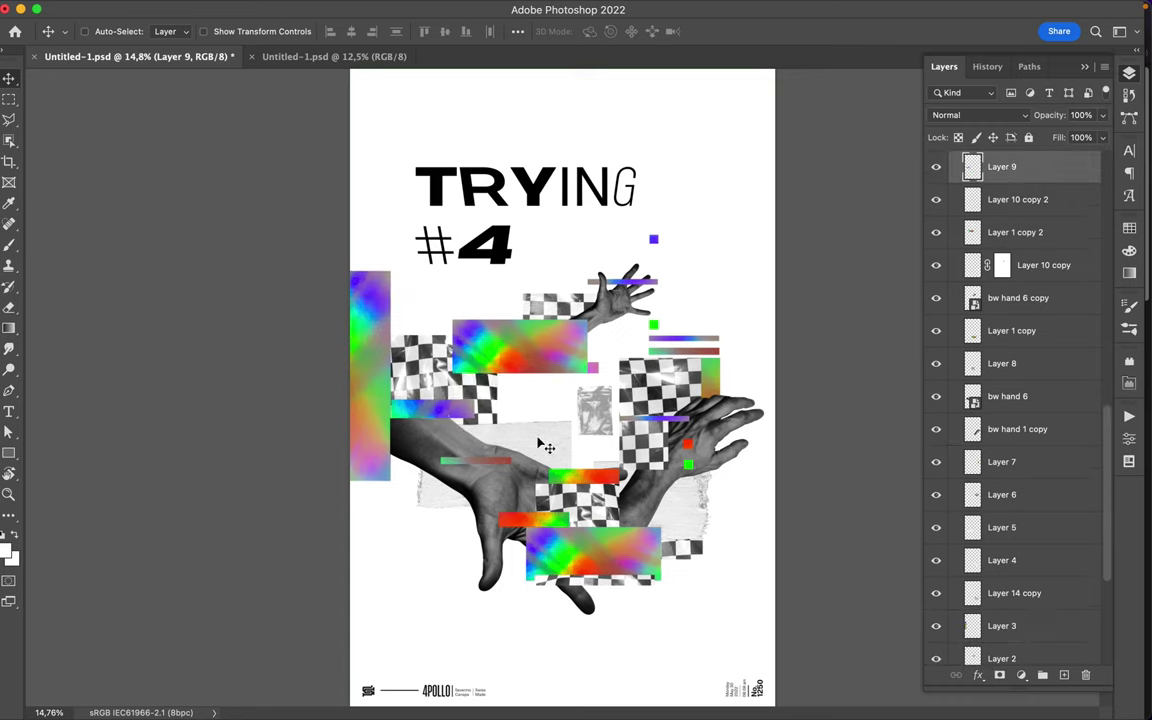
# Step: Rotate the right hand to -165° and move it up
pyautogui.click(690, 440)
pyautogui.hotkey('ctrl', 't')
pyautogui.moveTo(640, 330); pyautogui.dragTo(697, 688)
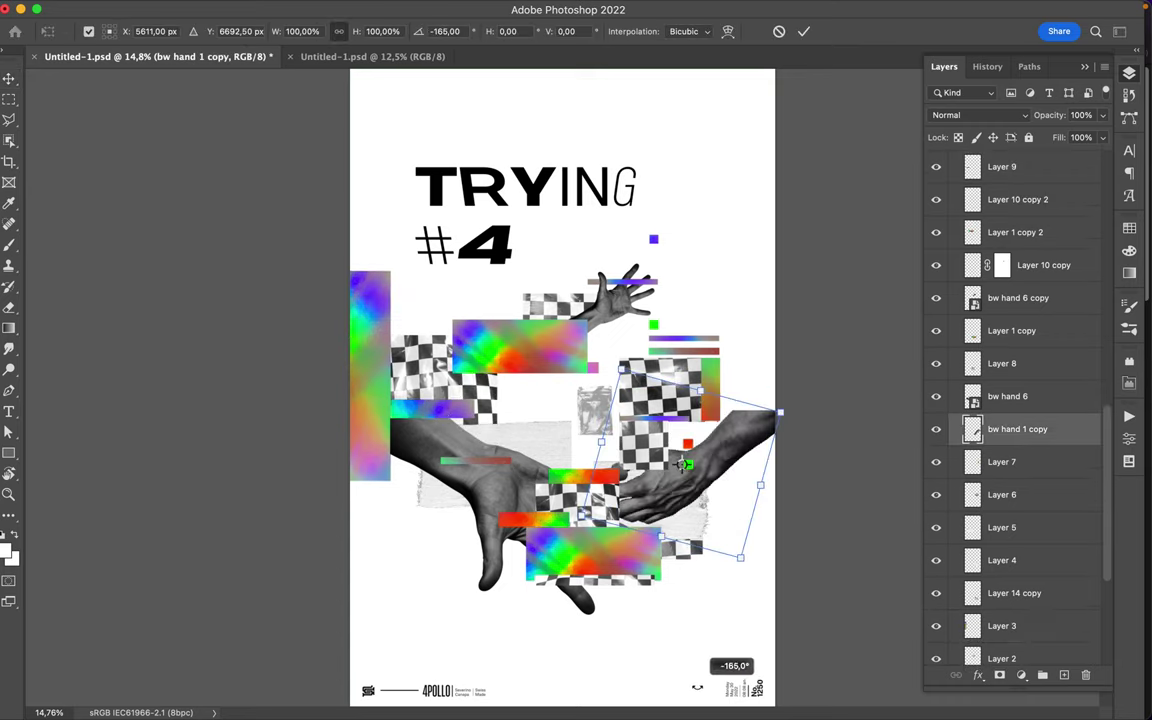
pyautogui.moveTo(721, 449); pyautogui.dragTo(716, 377)
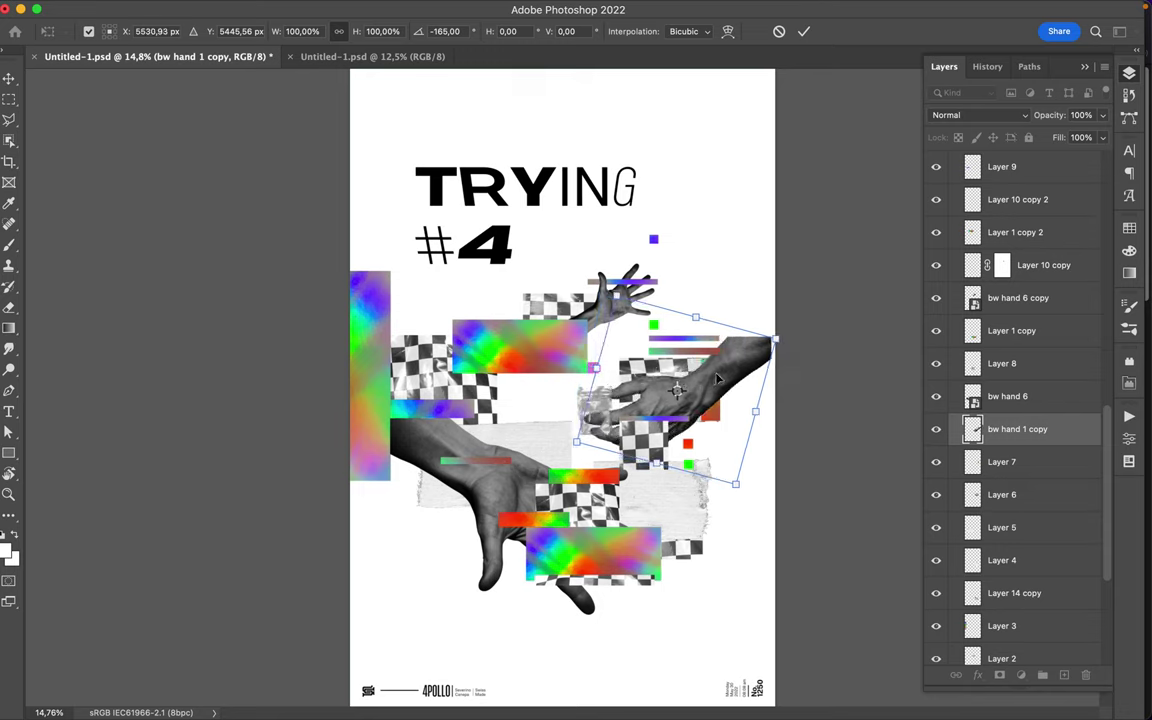
pyautogui.press('Return')
# Step: Set the checkerboard strip above the rotated hand and the rainbow block at the top right
pyautogui.moveTo(648, 393); pyautogui.dragTo(763, 288)
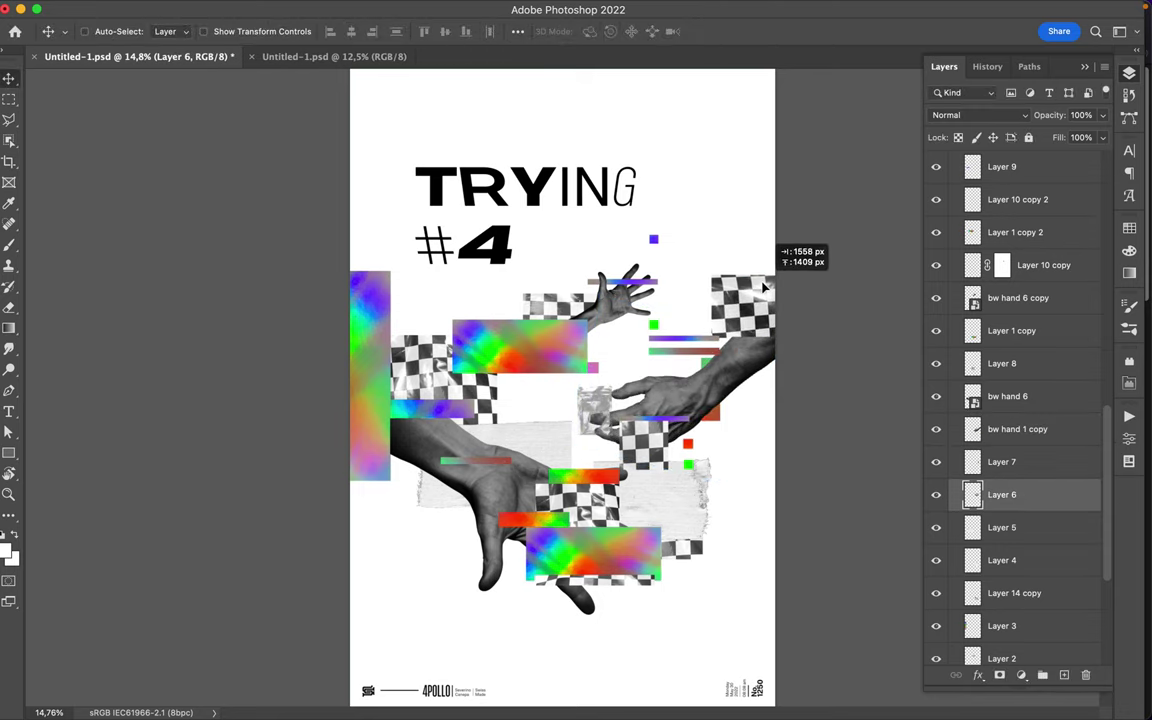
pyautogui.moveTo(1010, 496); pyautogui.dragTo(1005, 430)
pyautogui.moveTo(860, 298)
pyautogui.mouseDown()
pyautogui.moveTo(488, 330)
pyautogui.moveTo(410, 318)
pyautogui.mouseUp()
pyautogui.moveTo(532, 357); pyautogui.dragTo(748, 303)
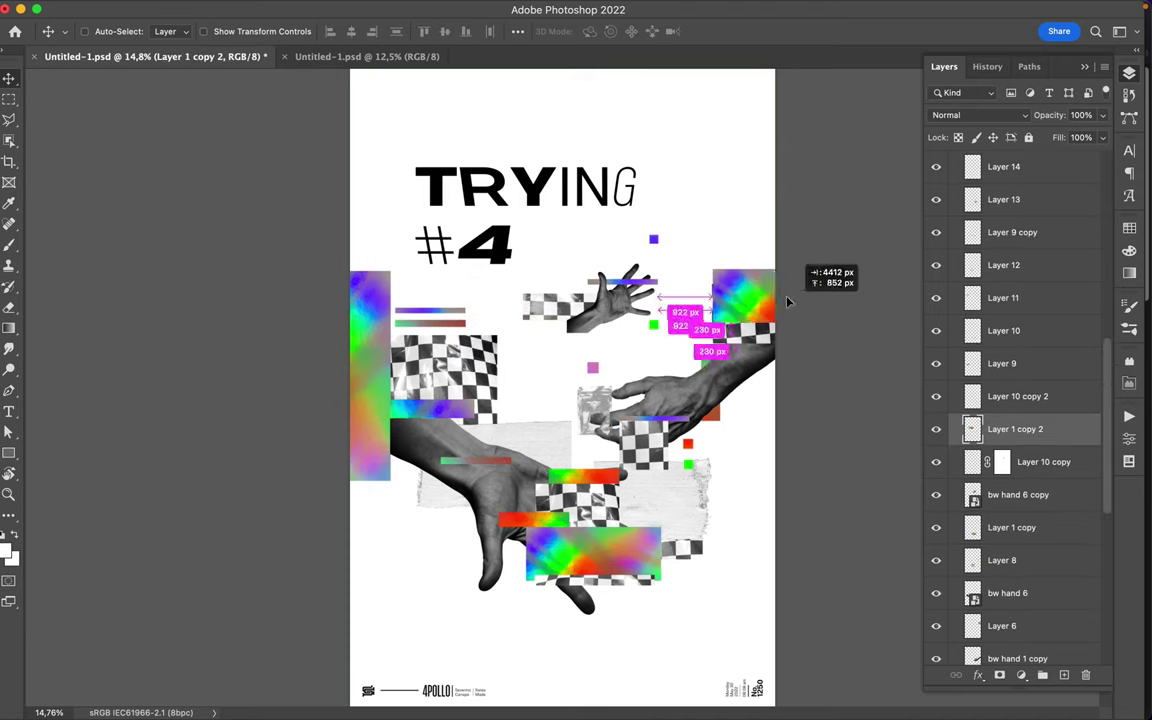
pyautogui.moveTo(604, 316); pyautogui.dragTo(424, 312)
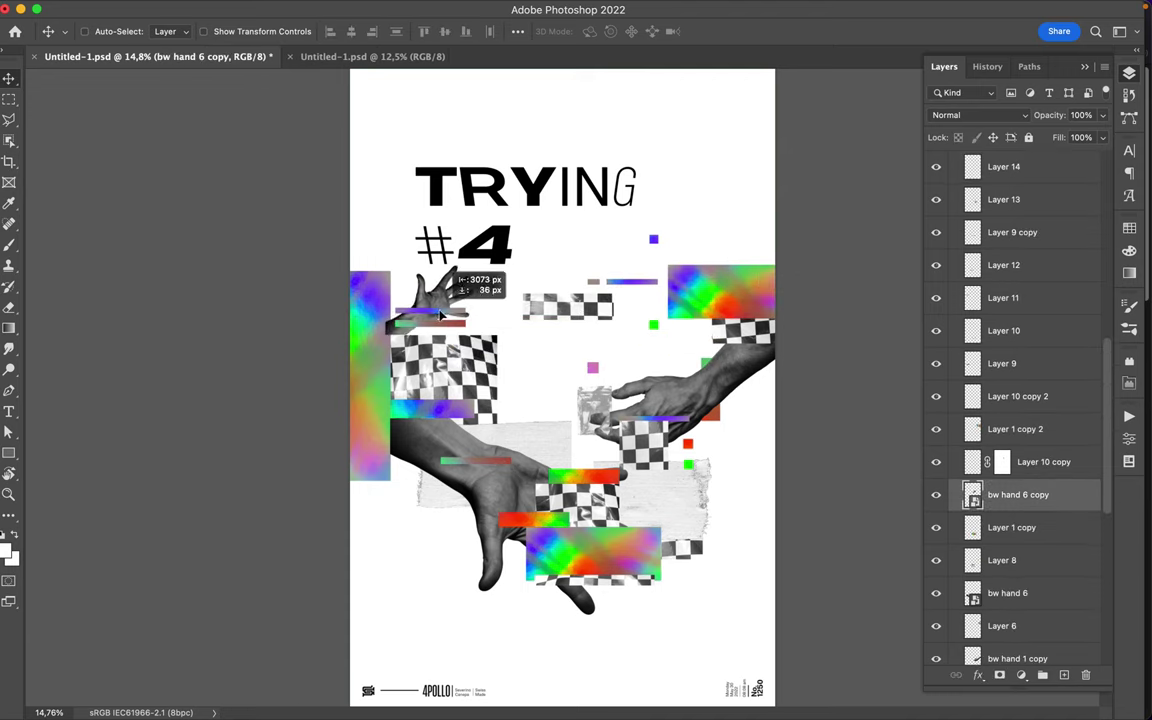
# Step: Move bw hand 6 copy lower in the layer stack and start removing Layer 10 copy's mask
pyautogui.scroll(-4, 1038, 603)
pyautogui.moveTo(1015, 510); pyautogui.dragTo(1012, 594)
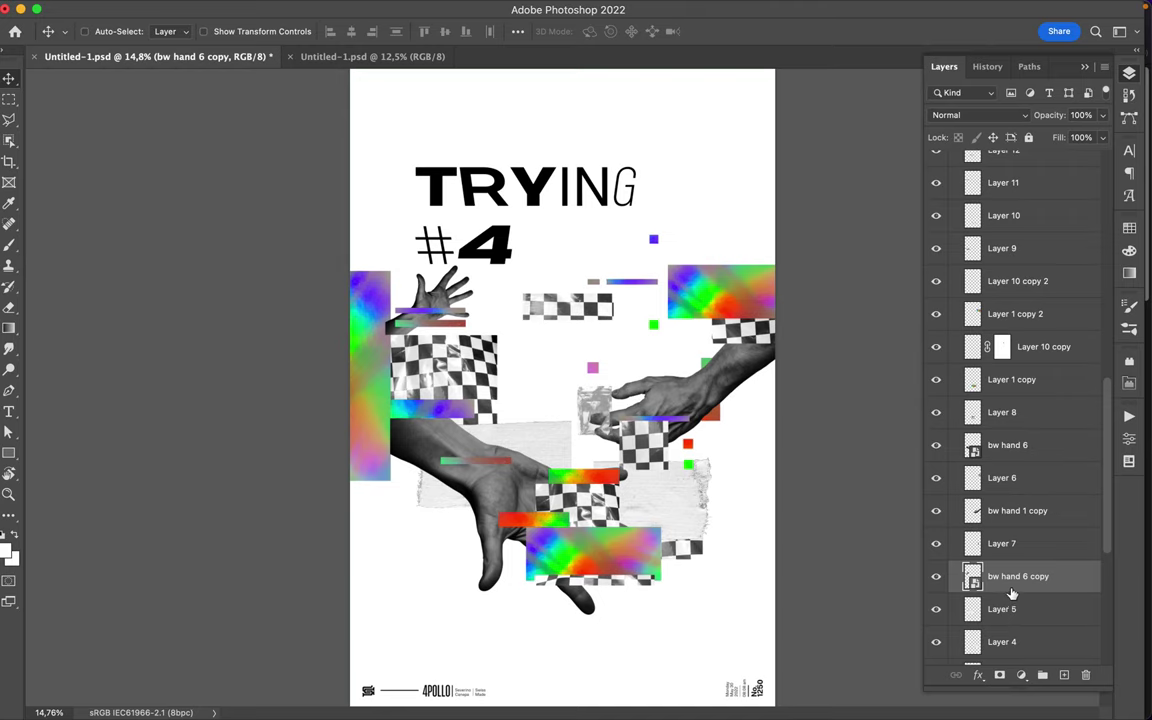
pyautogui.scroll(-5, 1003, 586)
pyautogui.click(1086, 675)
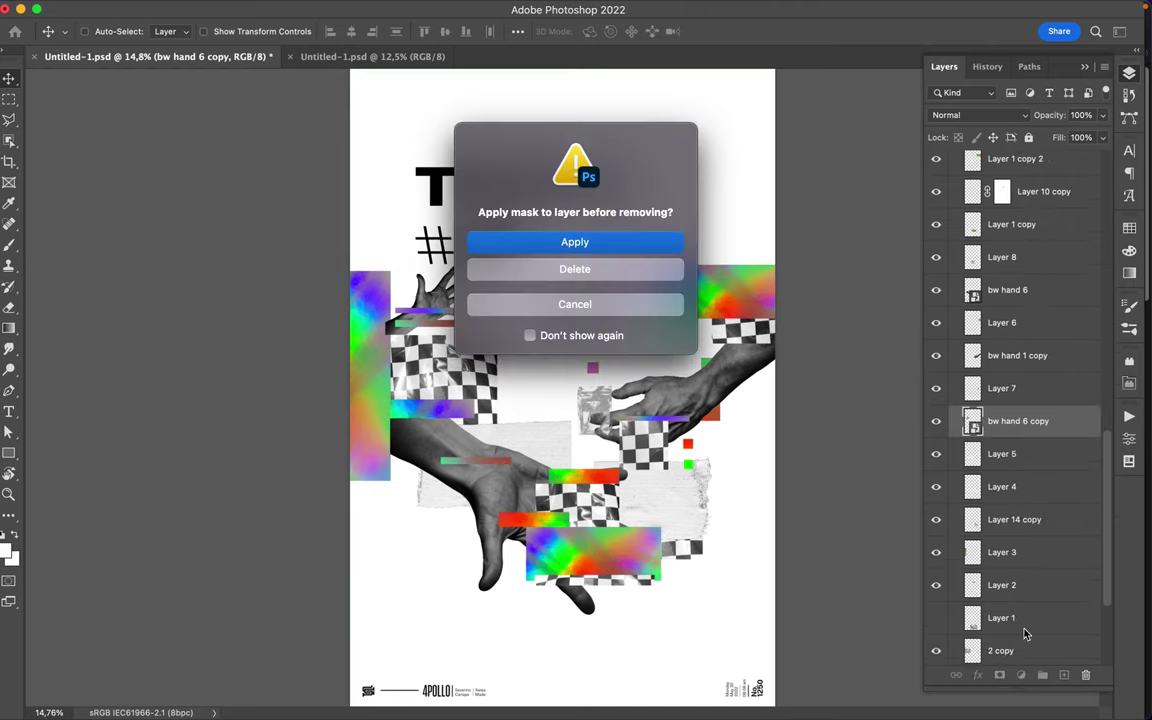
# Step: Discard Layer 10 copy's mask and place bw hand 6 copy between Layer 2 and Layer 1
pyautogui.click(607, 270)
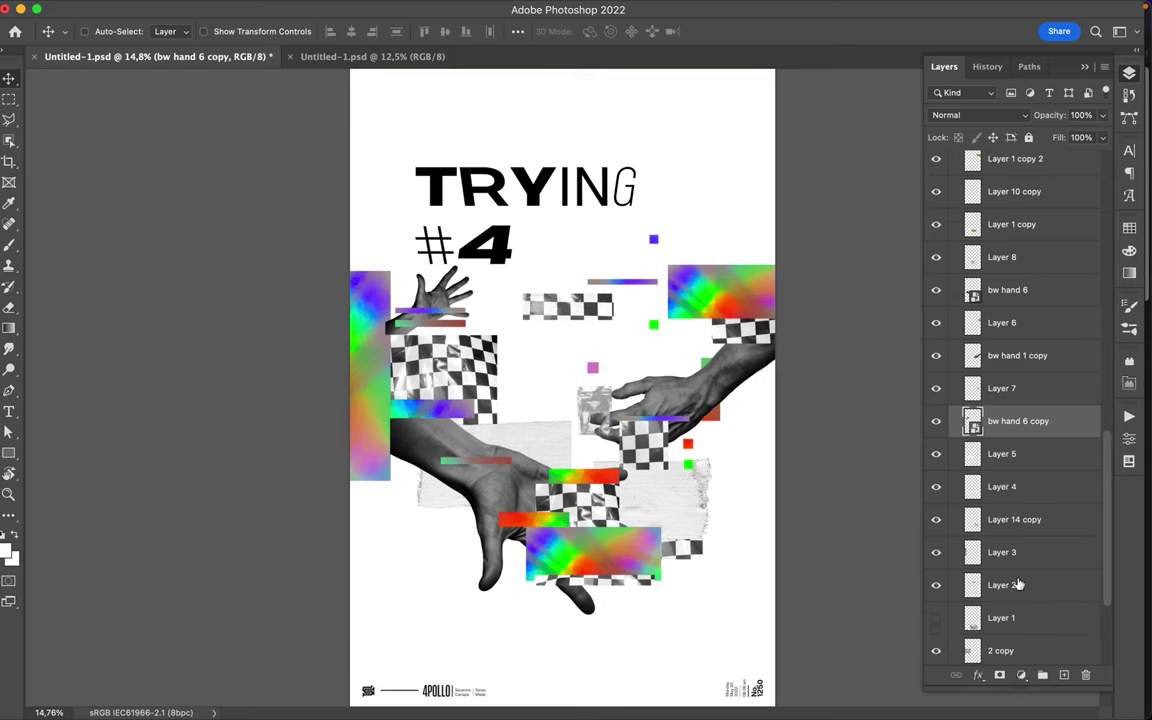
pyautogui.moveTo(1018, 584); pyautogui.dragTo(1018, 598)
pyautogui.keyDown('ctrl'); pyautogui.click(450, 316); pyautogui.keyUp('ctrl')
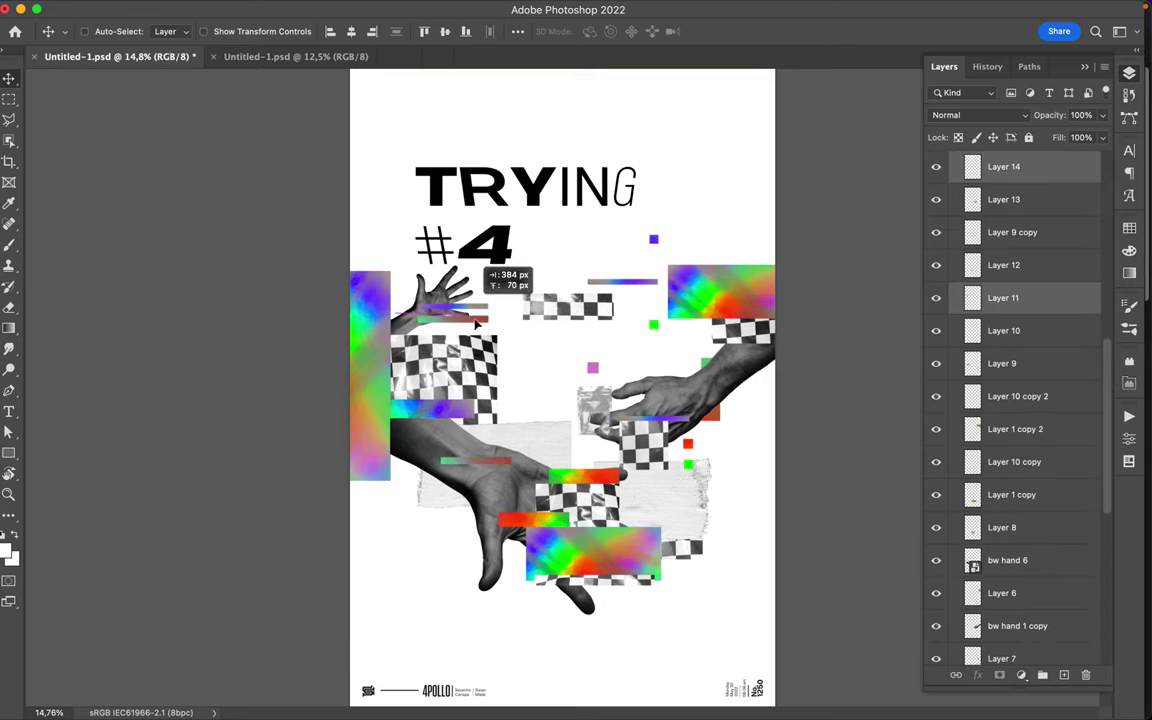
pyautogui.keyDown('ctrl'); pyautogui.keyDown('shift'); pyautogui.click(478, 326); pyautogui.keyUp('shift'); pyautogui.keyUp('ctrl')
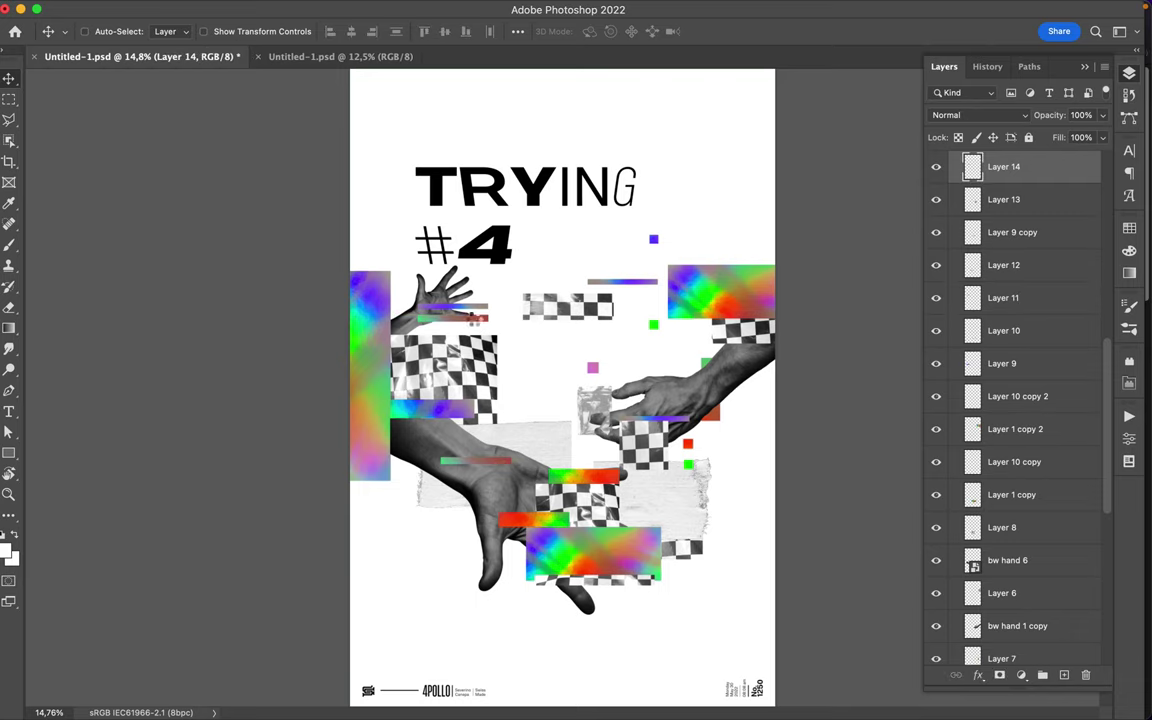
# Step: Move Layer 14 down below Layer 8 and bw hand 1 copy, near the text layers
pyautogui.moveTo(1027, 387); pyautogui.dragTo(1007, 547)
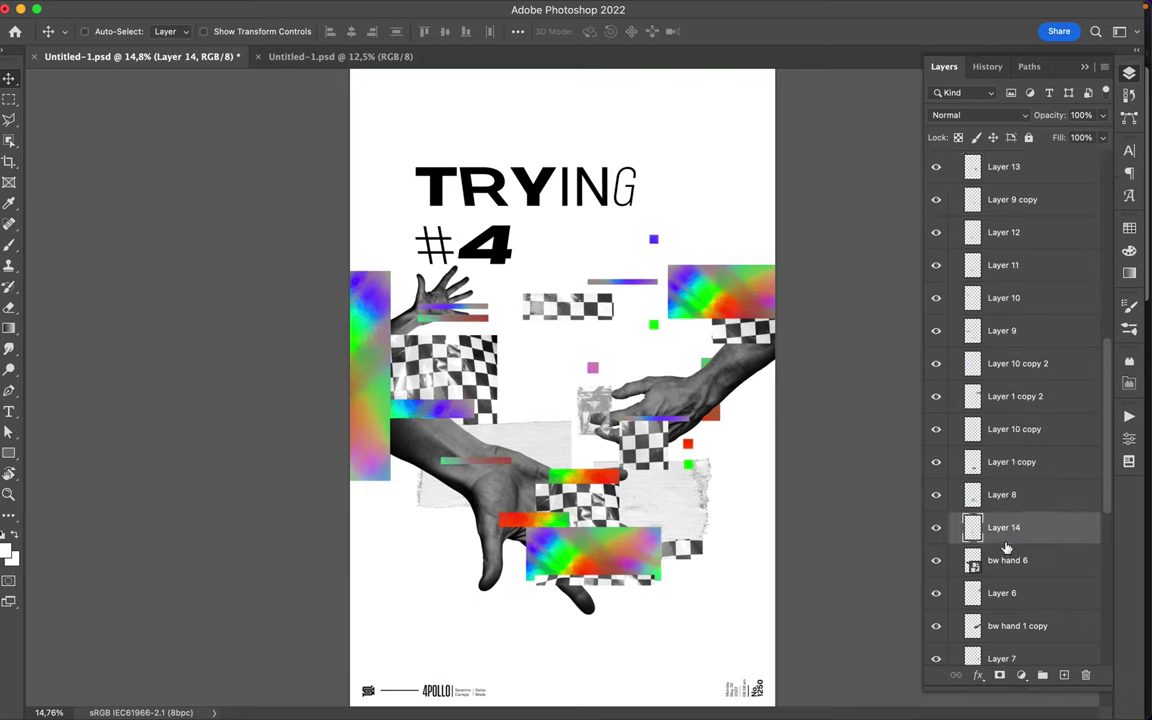
pyautogui.moveTo(1007, 650); pyautogui.dragTo(1005, 644)
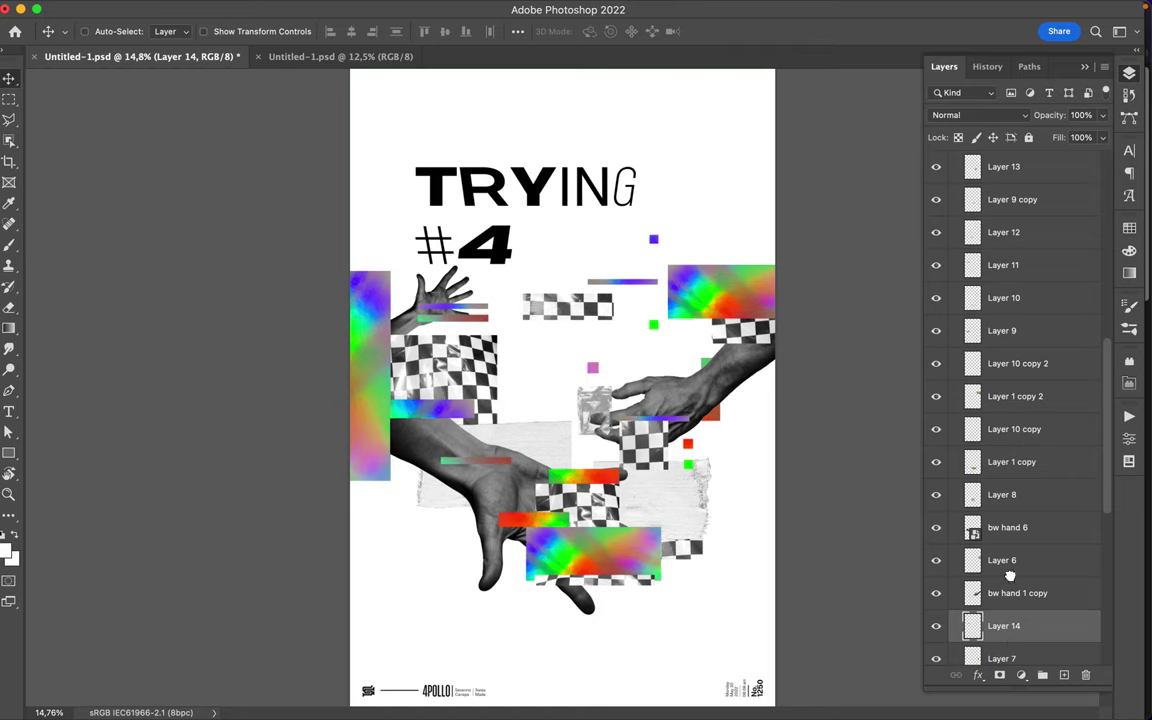
pyautogui.scroll(-3, 1012, 582)
pyautogui.scroll(-3, 1012, 584)
pyautogui.scroll(-7, 1014, 500)
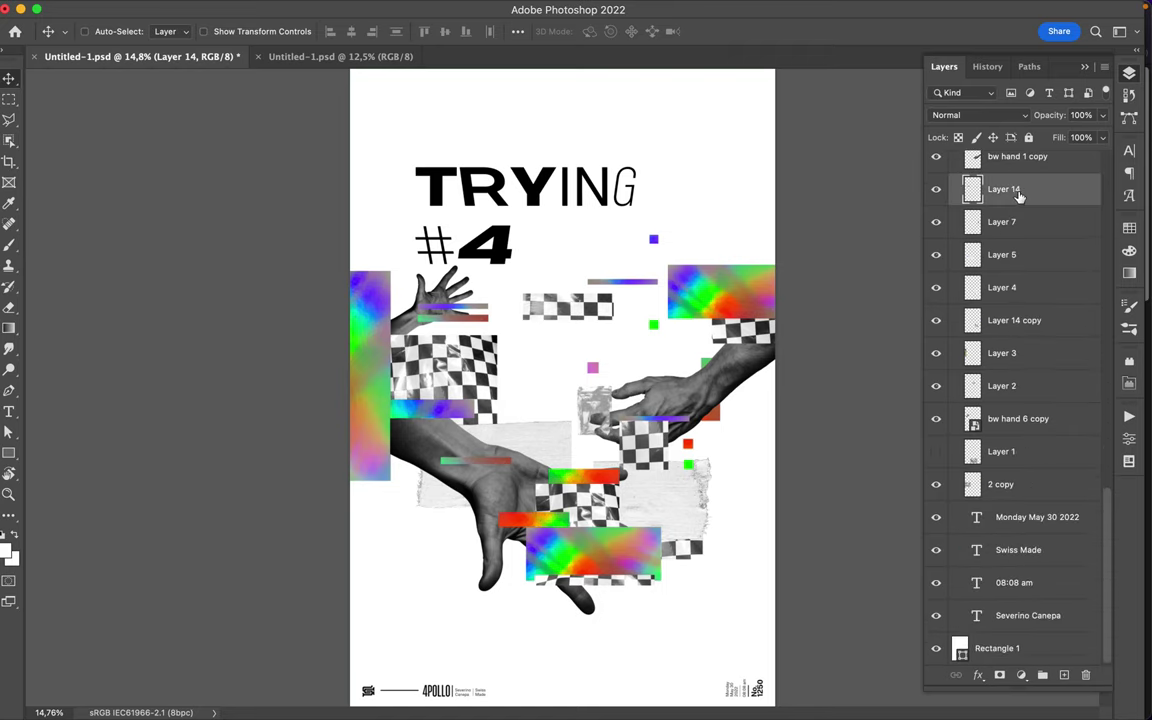
pyautogui.moveTo(1024, 386)
pyautogui.mouseDown()
pyautogui.moveTo(1030, 512)
pyautogui.moveTo(993, 143)
pyautogui.mouseUp()
pyautogui.click(1028, 519)
# Step: Move the four footer text layers into the Layout group
pyautogui.keyDown('shift'); pyautogui.click(1028, 615); pyautogui.keyUp('shift')
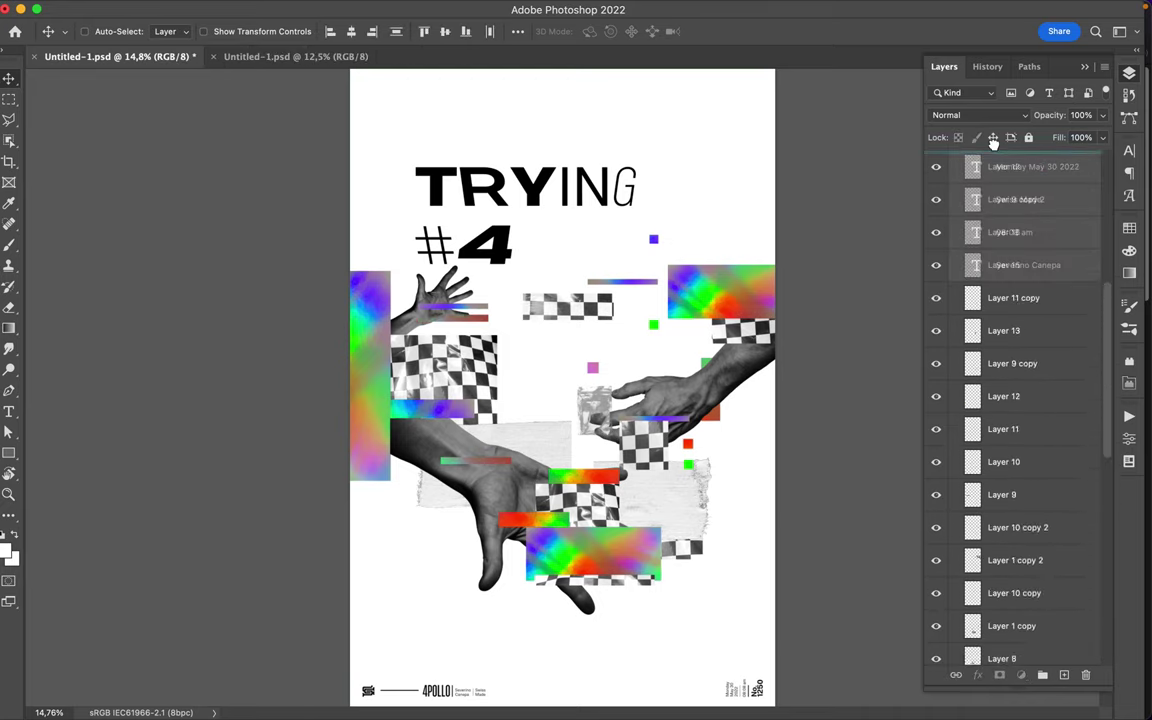
pyautogui.moveTo(993, 143); pyautogui.dragTo(990, 465)
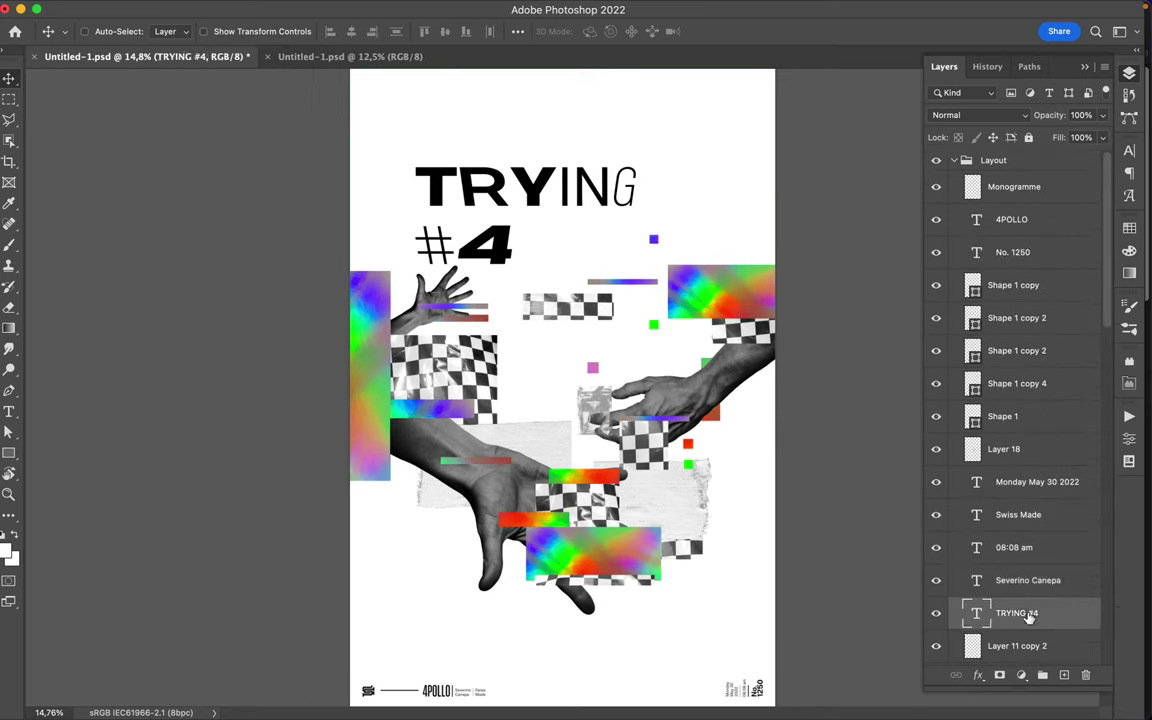
pyautogui.moveTo(1028, 617); pyautogui.dragTo(1008, 531)
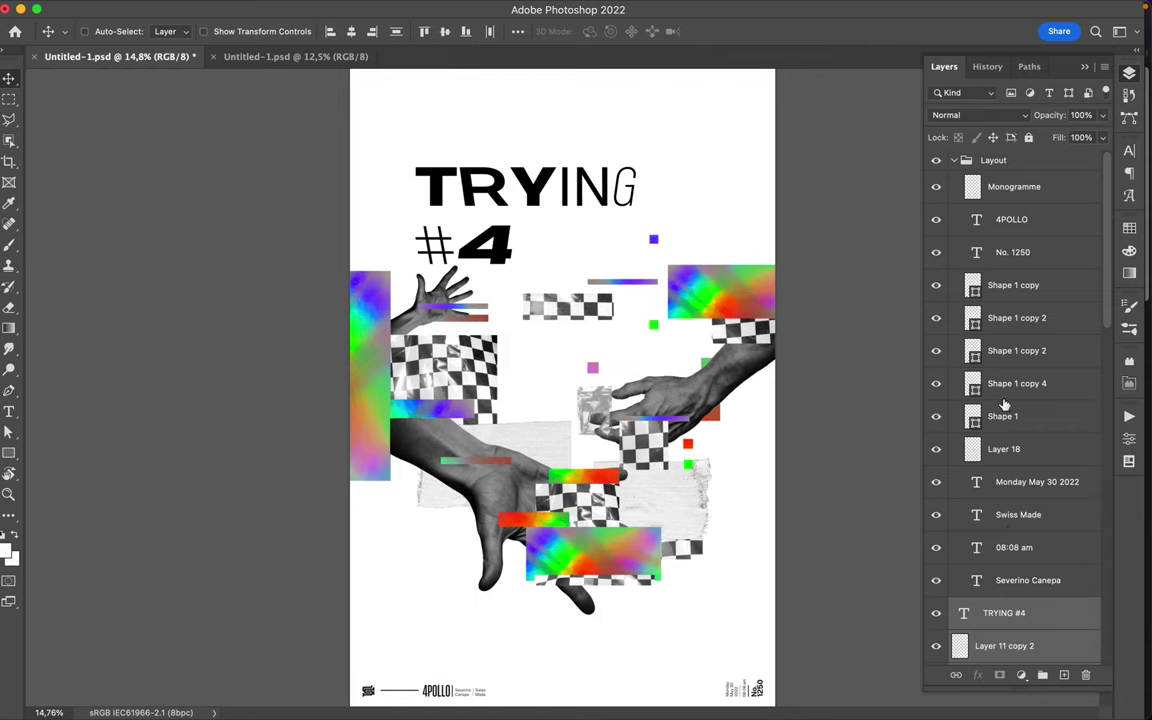
# Step: Place Layer 18 below the footer text, shift the grey paper scrap left and a thin colour bar up
pyautogui.moveTo(1029, 449); pyautogui.dragTo(995, 592)
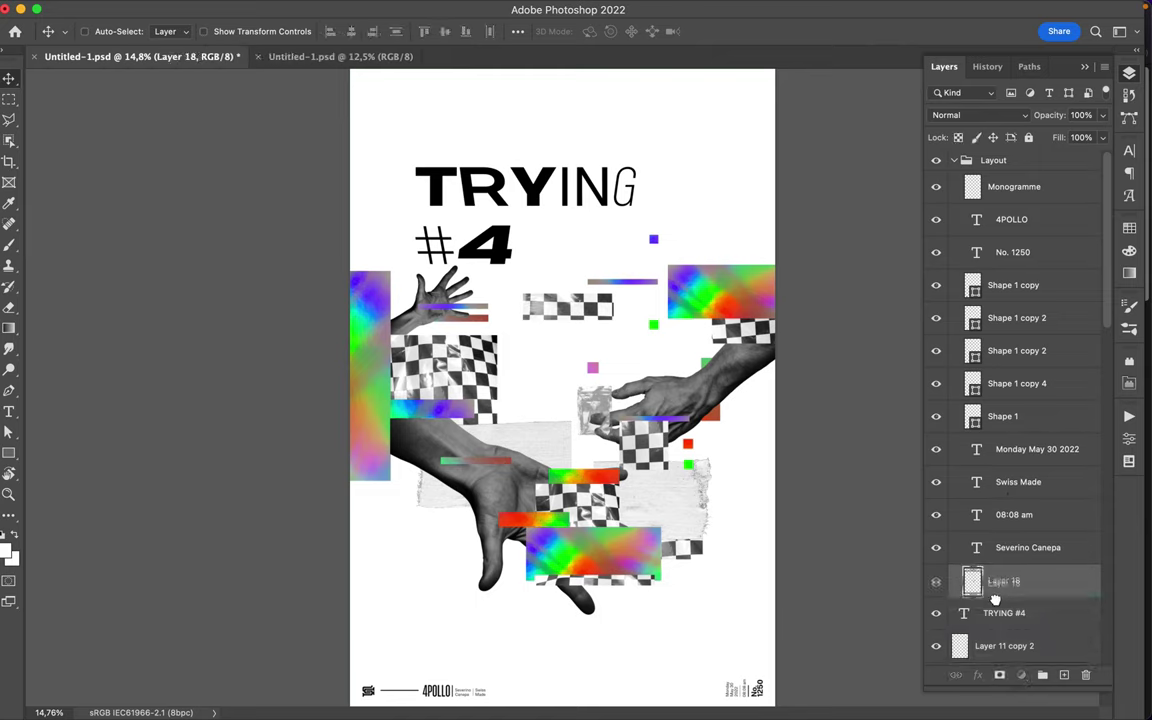
pyautogui.moveTo(590, 412); pyautogui.dragTo(421, 427)
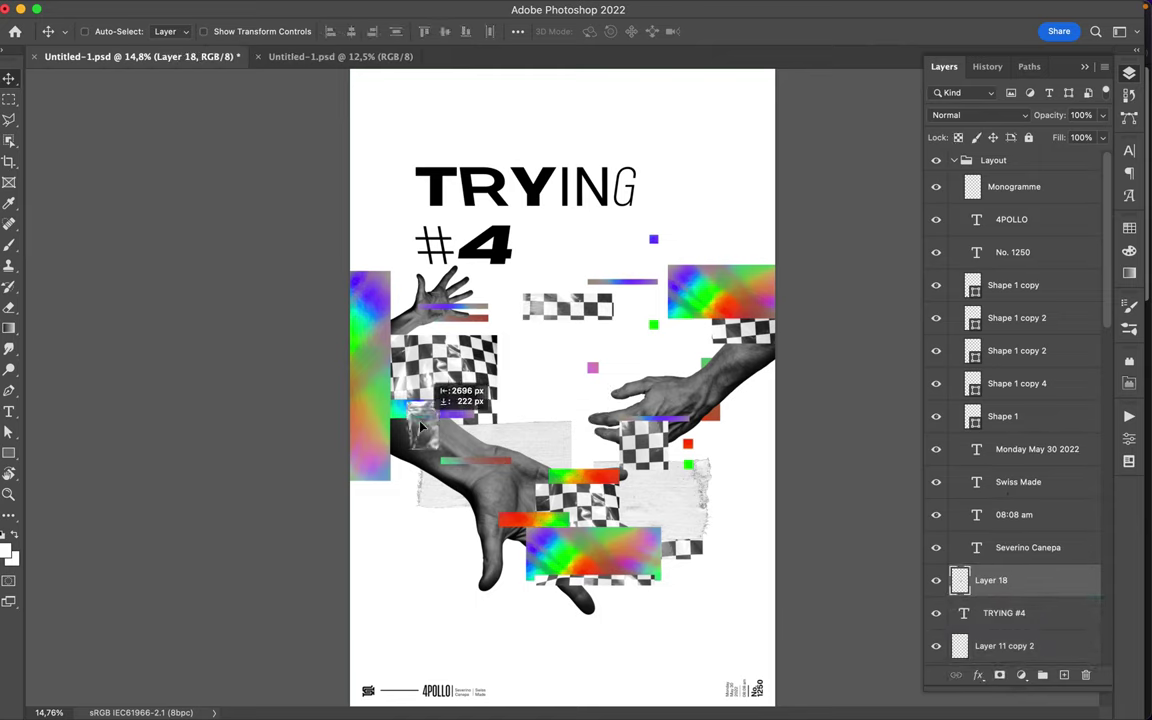
pyautogui.moveTo(575, 258); pyautogui.dragTo(655, 235)
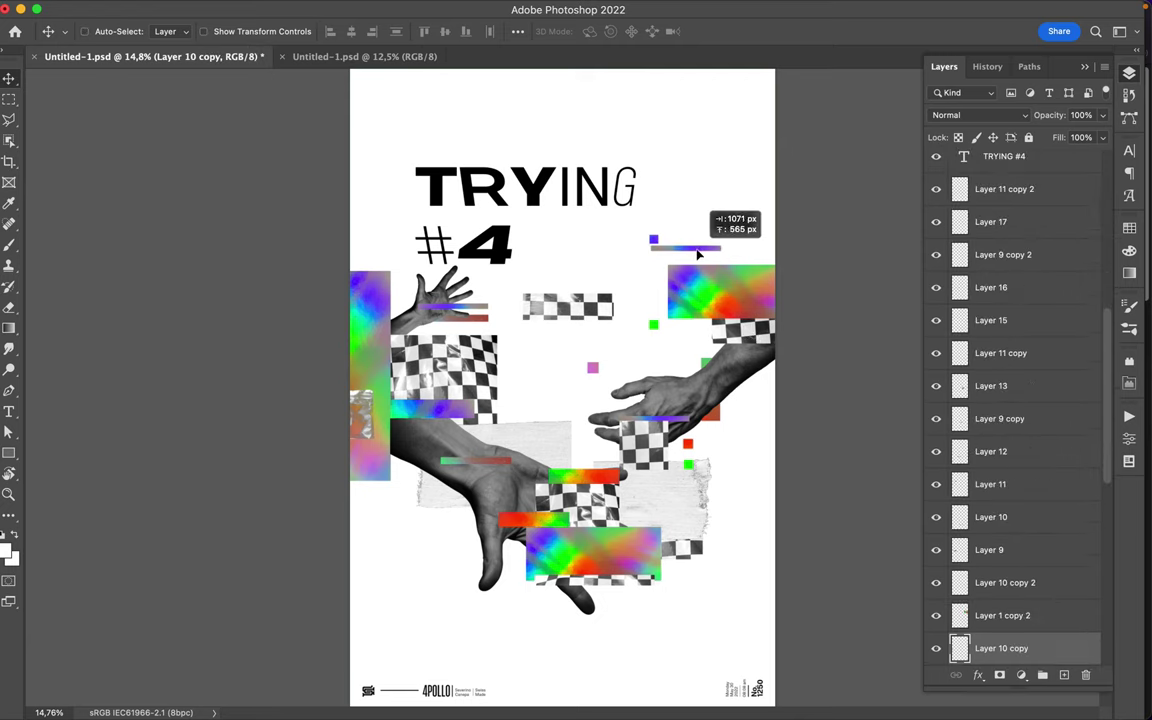
# Step: Rotate paper strip Layer 5 by 180°, place it middle-left, and move it below Layer 3
pyautogui.click(555, 447)
pyautogui.moveTo(555, 447); pyautogui.dragTo(470, 455)
pyautogui.hotkey('ctrl', 't')
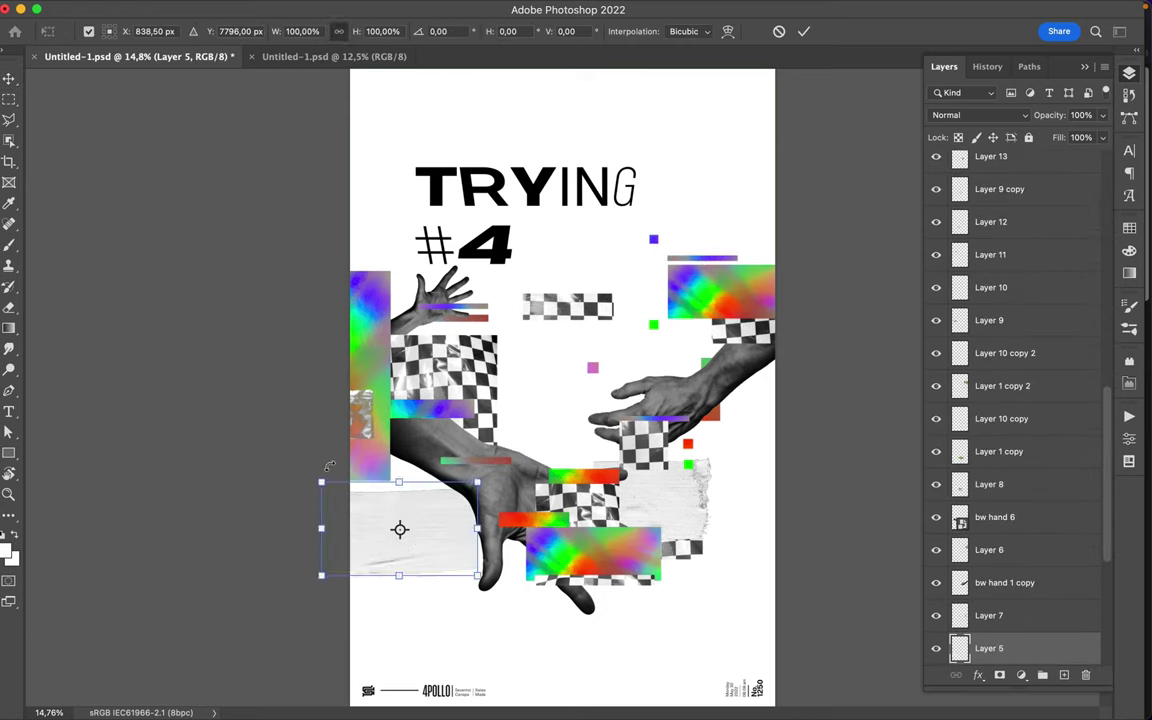
pyautogui.moveTo(490, 585); pyautogui.dragTo(689, 630)
pyautogui.moveTo(431, 527); pyautogui.dragTo(491, 418)
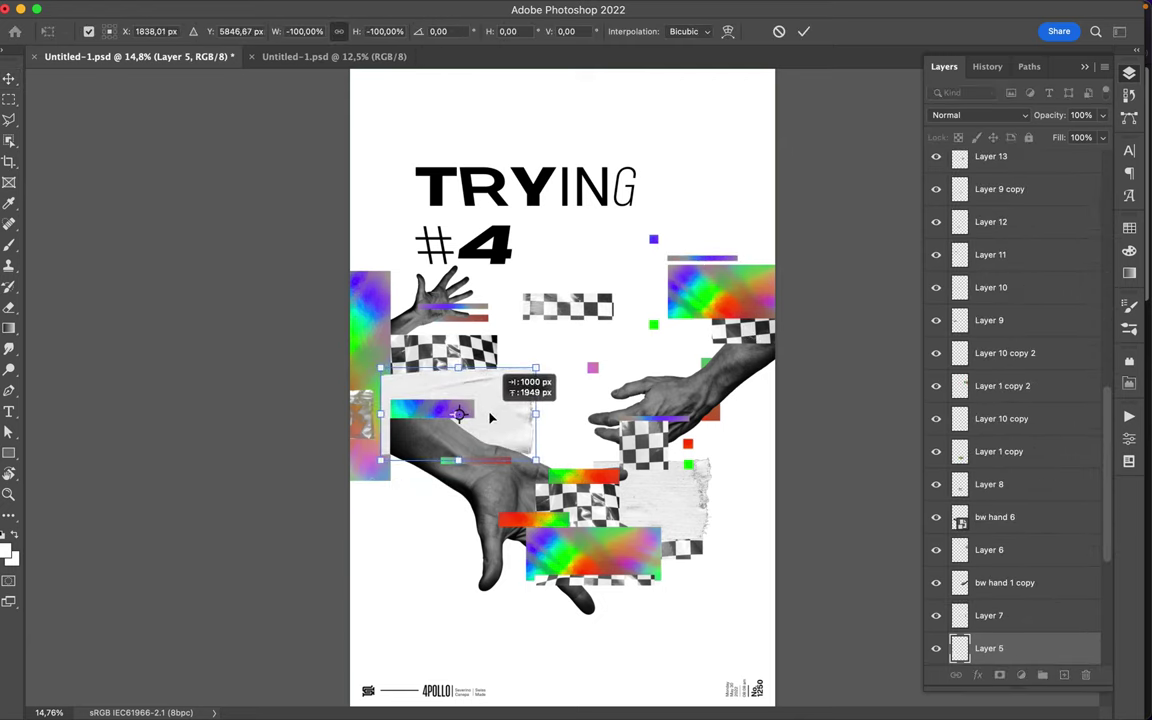
pyautogui.scroll(-5, 992, 537)
pyautogui.moveTo(1007, 545); pyautogui.dragTo(1007, 540)
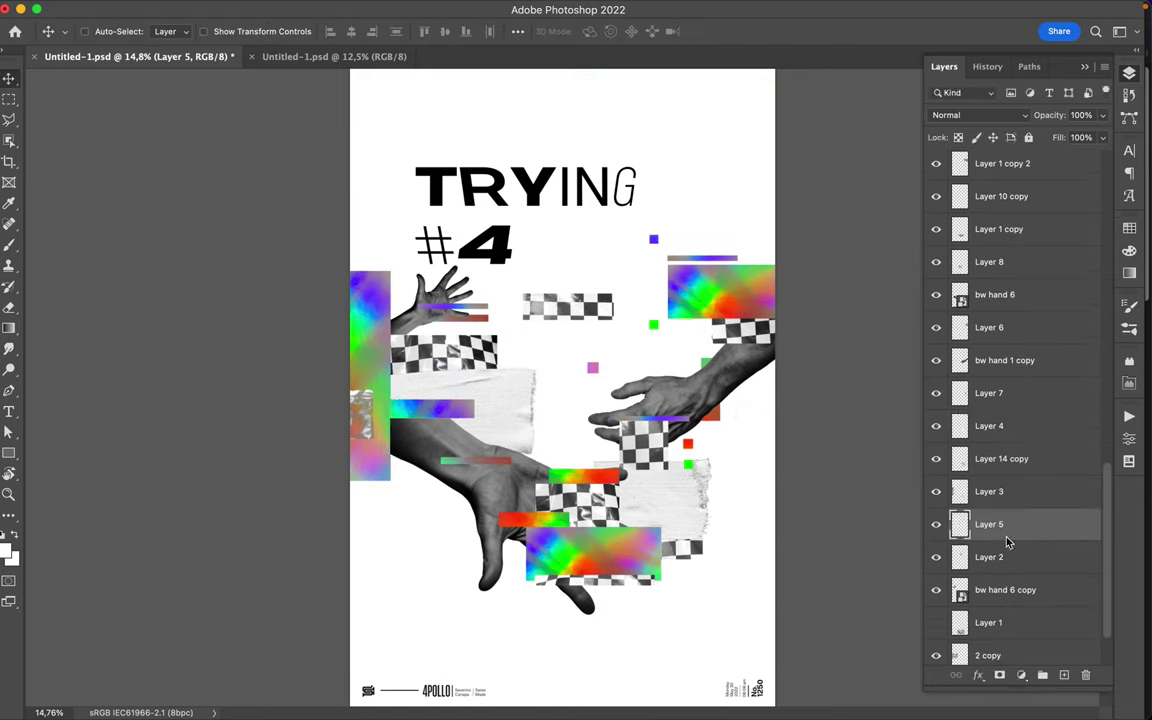
# Step: Tilt paper strip Layer 4 slightly and apply the transform
pyautogui.click(684, 504)
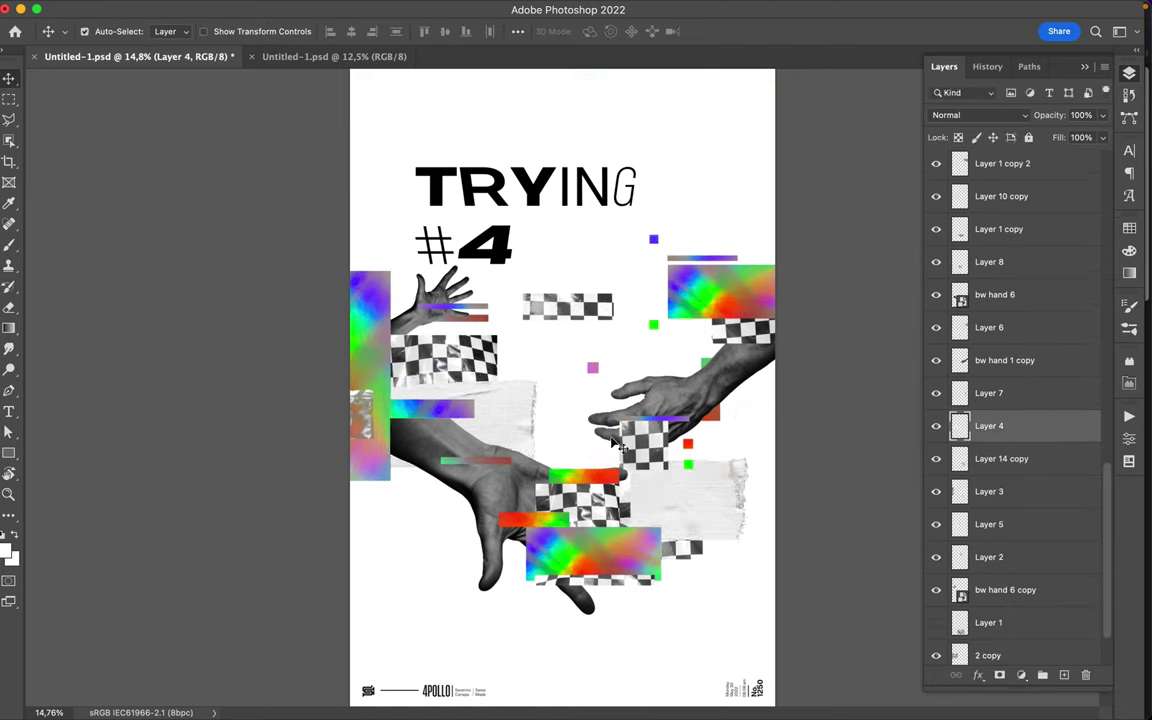
pyautogui.hotkey('ctrl', 't')
pyautogui.moveTo(802, 432); pyautogui.dragTo(797, 571)
pyautogui.press('Return')
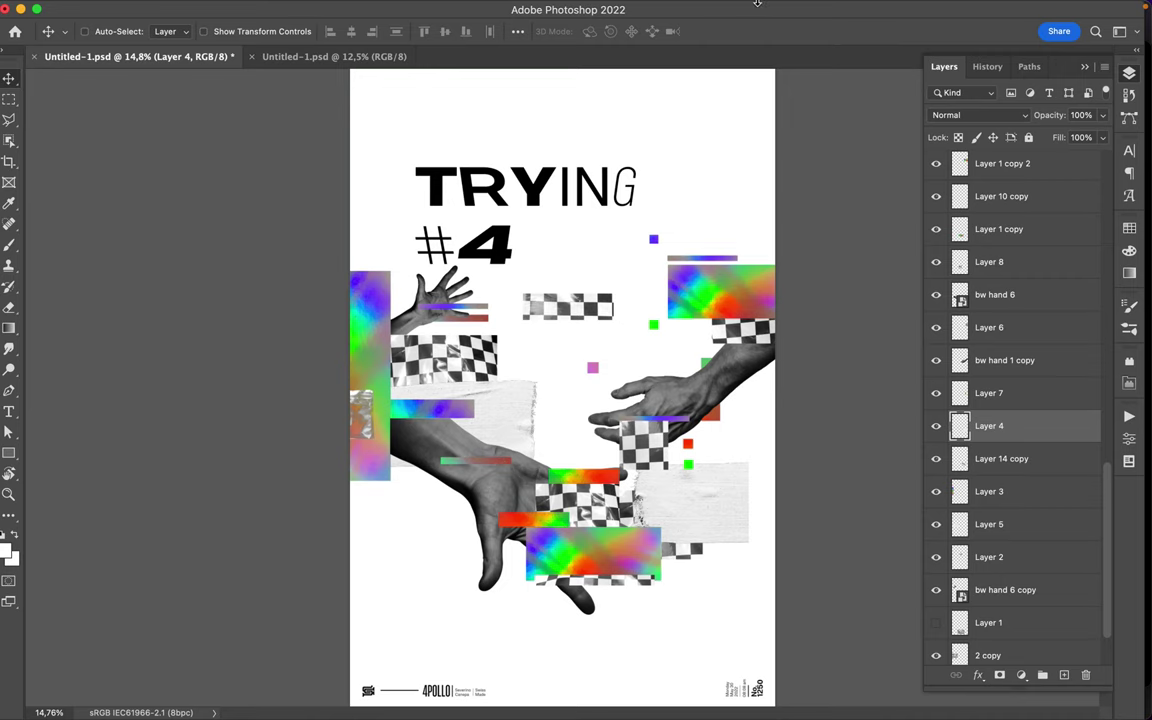
pyautogui.click(757, 6)
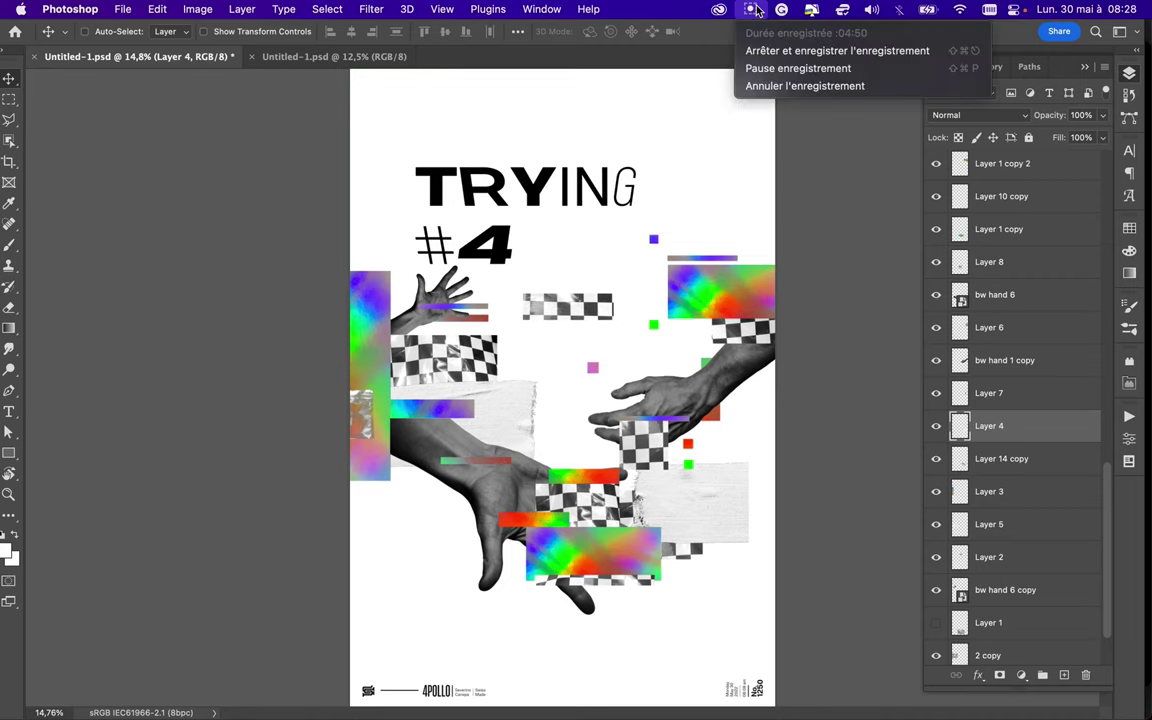